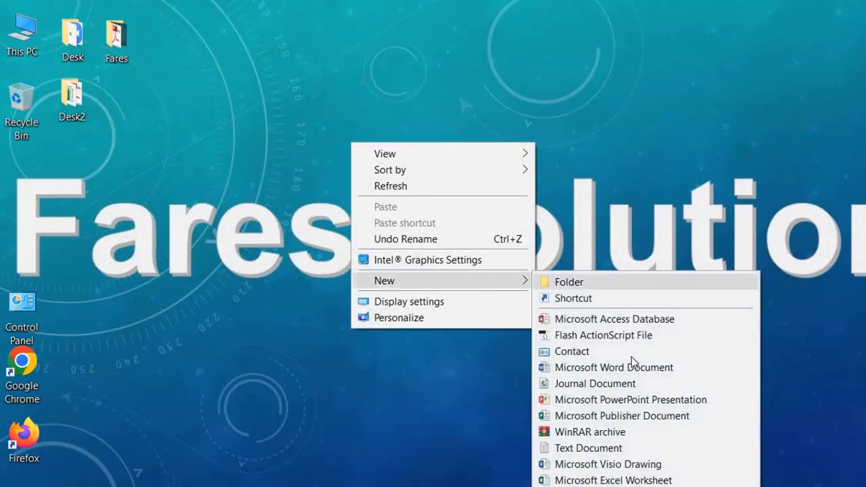
- Create a Microsoft Access database on the desktop under its default name and open it with active content enabled
{"action": "left_click", "coordinate": [608, 328]}
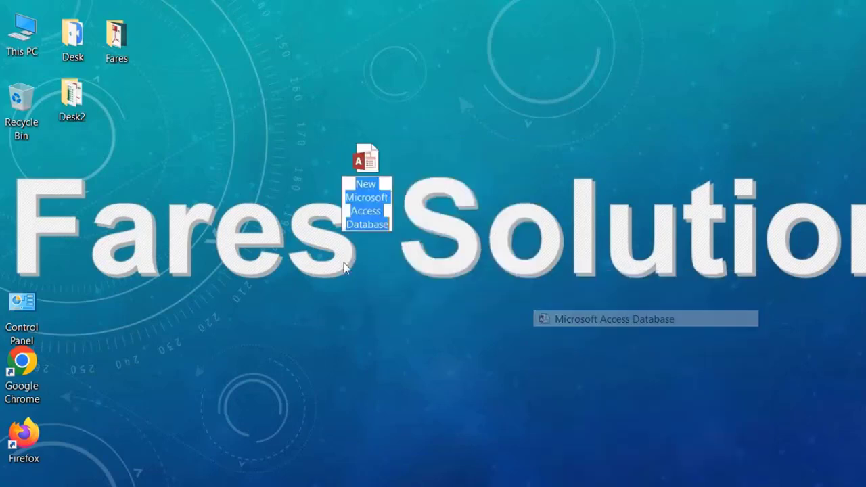
{"action": "key", "text": "Return"}
{"action": "double_click", "coordinate": [366, 162]}
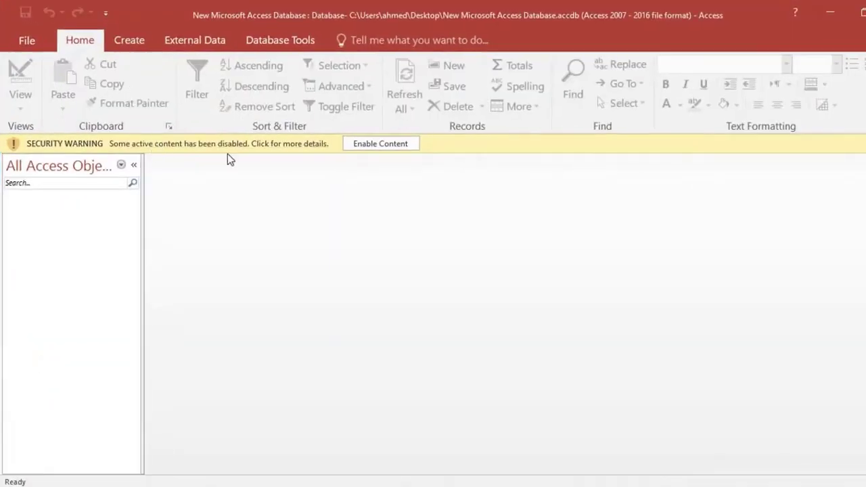
{"action": "left_click", "coordinate": [379, 144]}
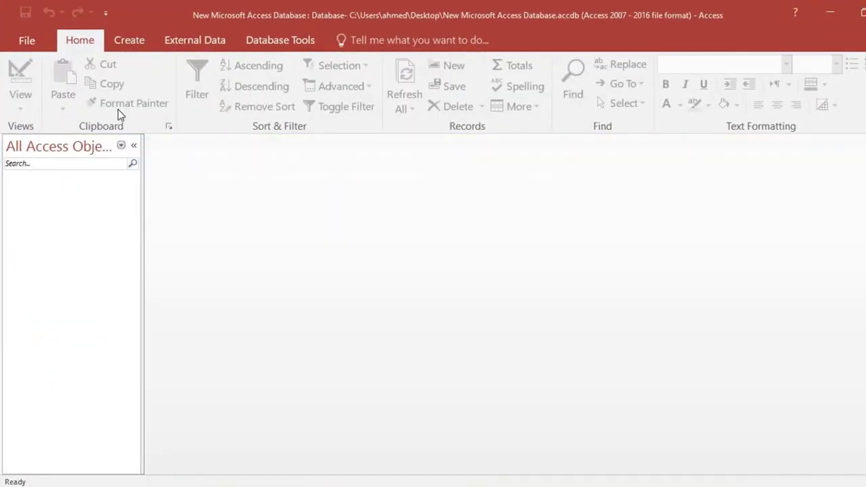
- Start a new table in Design view with a field named ID of data type AutoNumber
{"action": "left_click", "coordinate": [126, 40]}
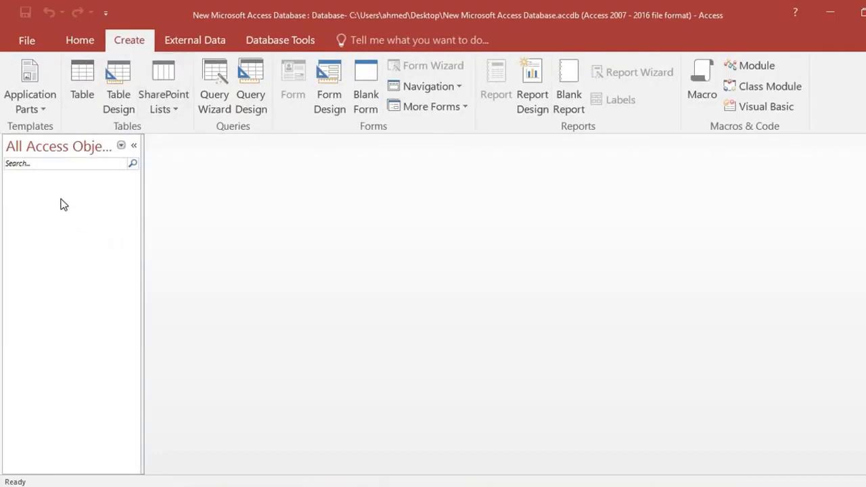
{"action": "left_click", "coordinate": [113, 84]}
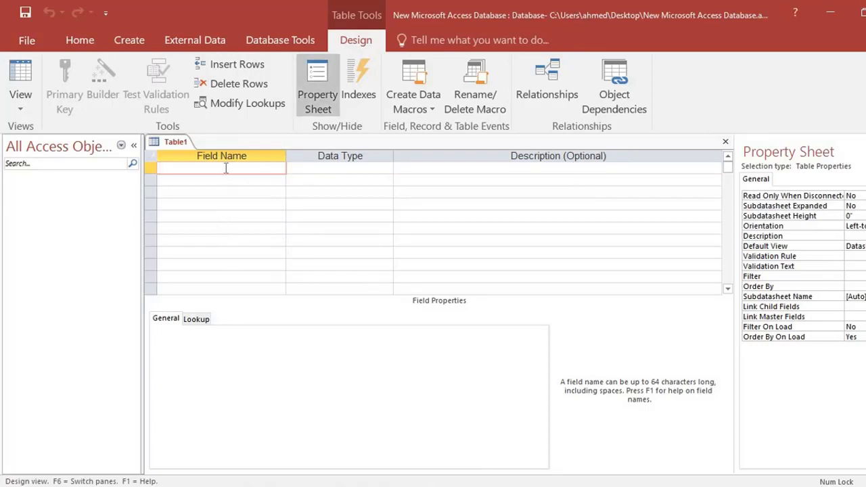
{"action": "type", "text": "ID"}
{"action": "left_click", "coordinate": [230, 183]}
{"action": "left_click", "coordinate": [306, 168]}
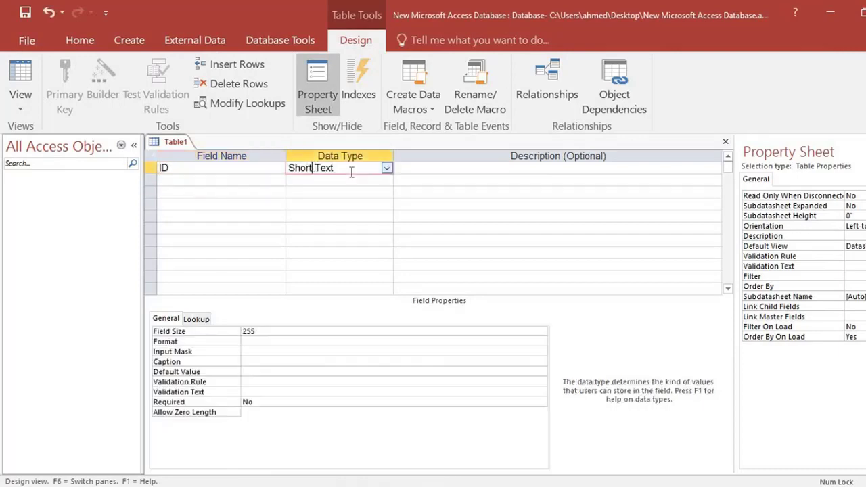
{"action": "left_click", "coordinate": [387, 169]}
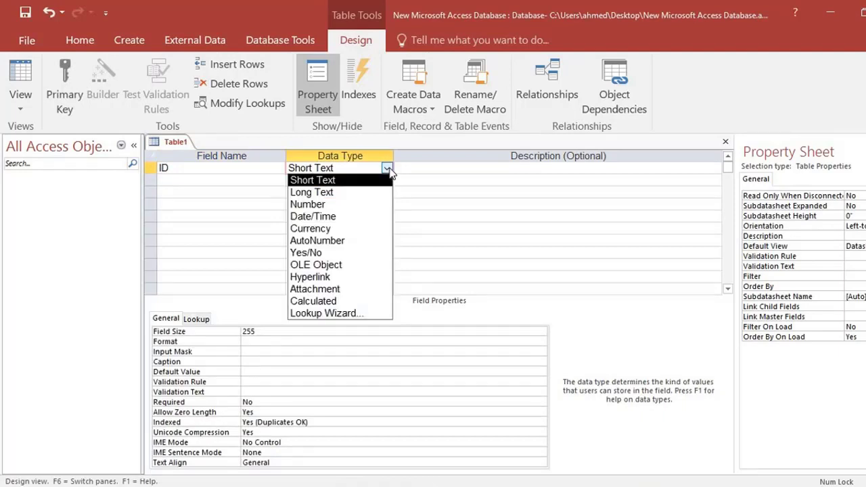
{"action": "left_click", "coordinate": [342, 238]}
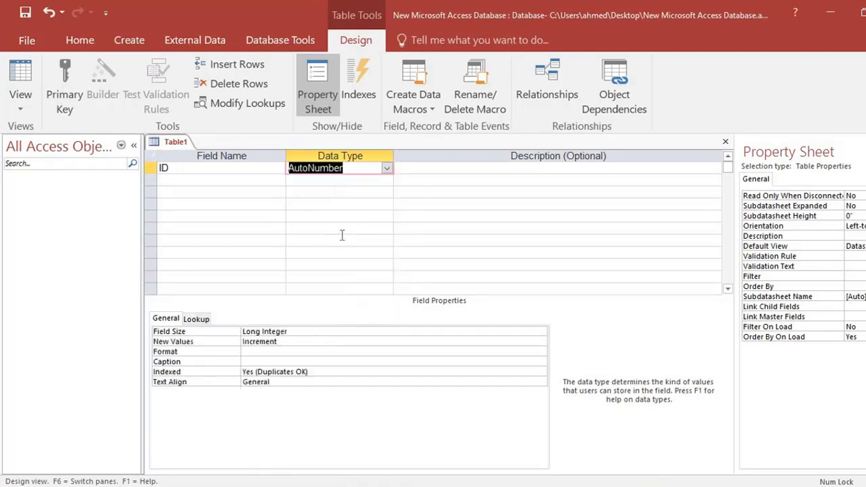
- Make the ID field the table's primary key
{"action": "left_click", "coordinate": [220, 167]}
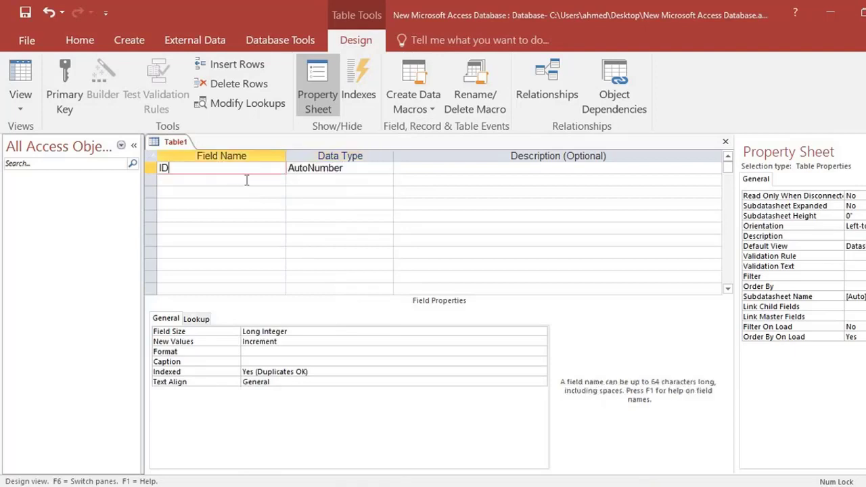
{"action": "left_click", "coordinate": [71, 91]}
{"action": "left_click", "coordinate": [177, 180]}
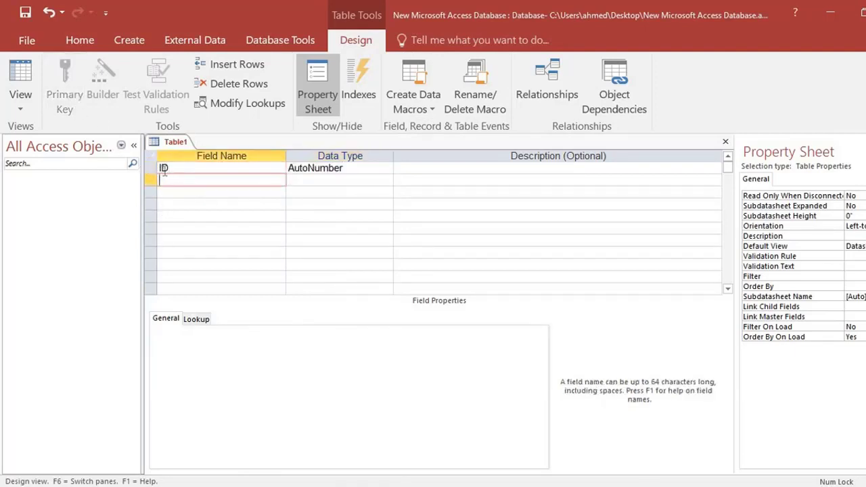
{"action": "left_click", "coordinate": [167, 169]}
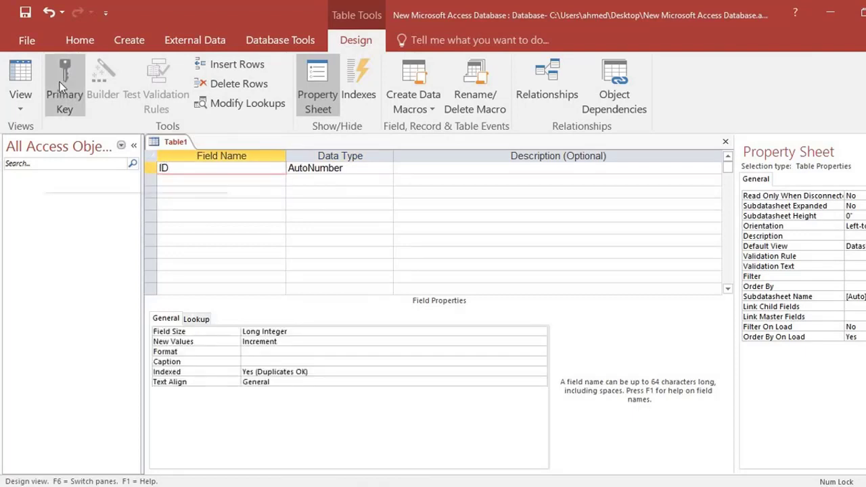
{"action": "left_click", "coordinate": [59, 82]}
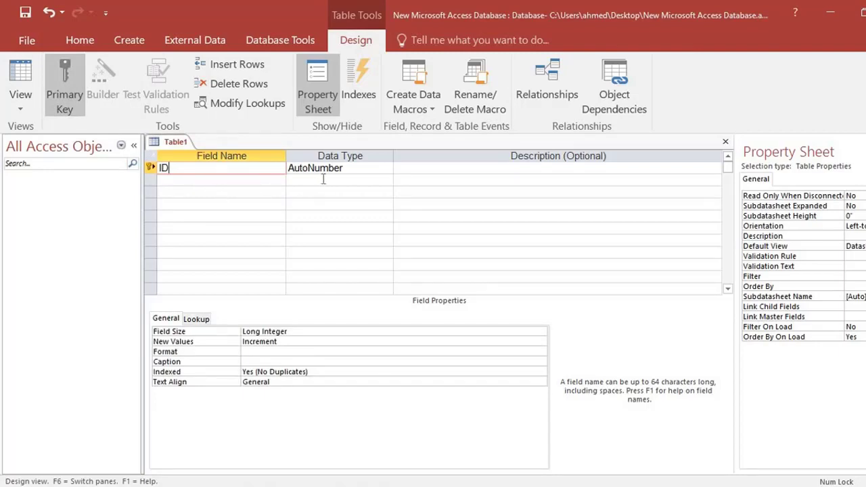
- Add a second field named MyNamed with the Short Text data type
{"action": "left_click", "coordinate": [213, 180]}
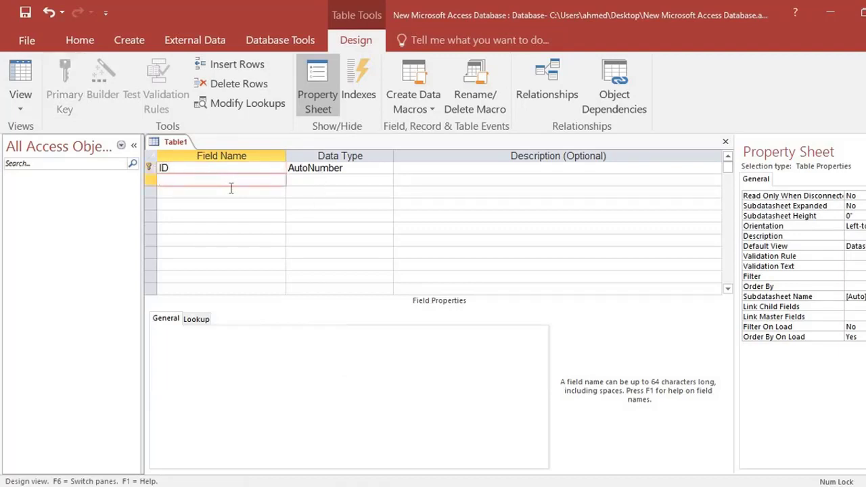
{"action": "type", "text": "My n"}
{"action": "key", "text": "BackSpace"}
{"action": "type", "text": "Named"}
{"action": "left_click", "coordinate": [330, 180]}
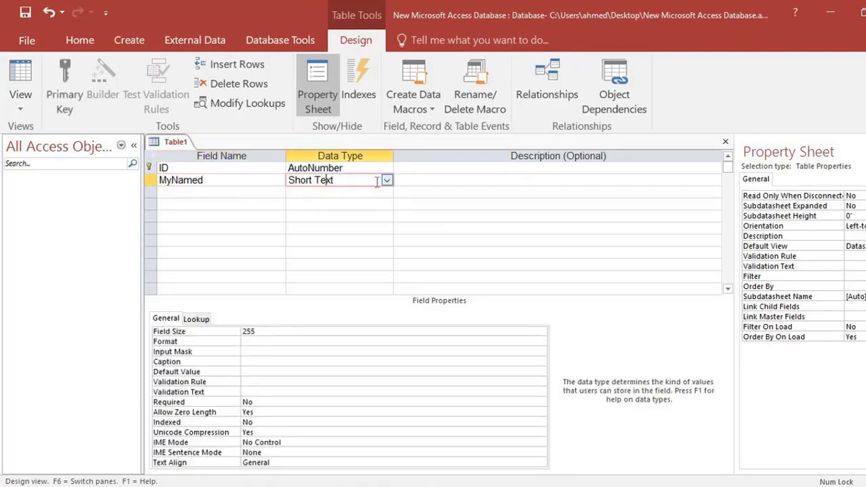
{"action": "left_click", "coordinate": [326, 193]}
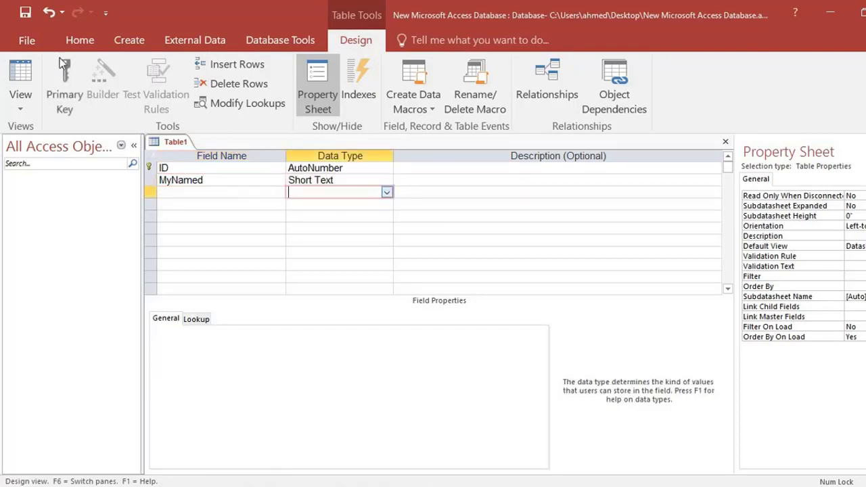
- Save the table as Table1 and show it in Datasheet view
{"action": "left_click", "coordinate": [25, 13]}
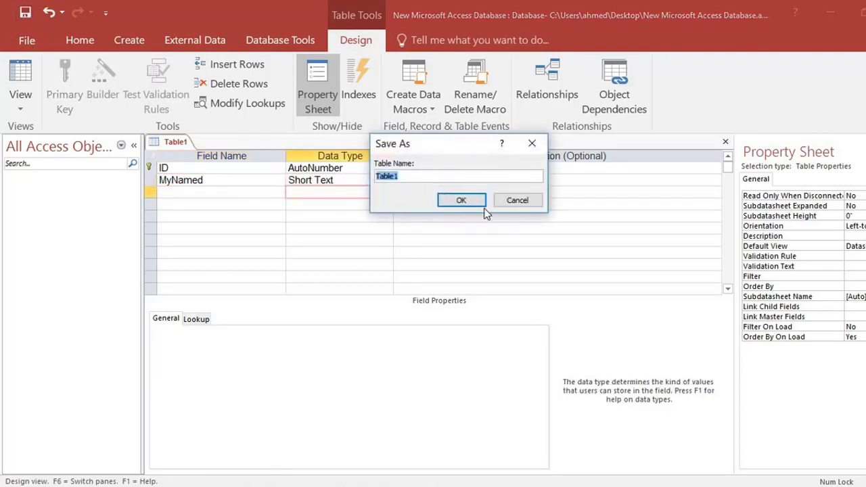
{"action": "left_click", "coordinate": [438, 200]}
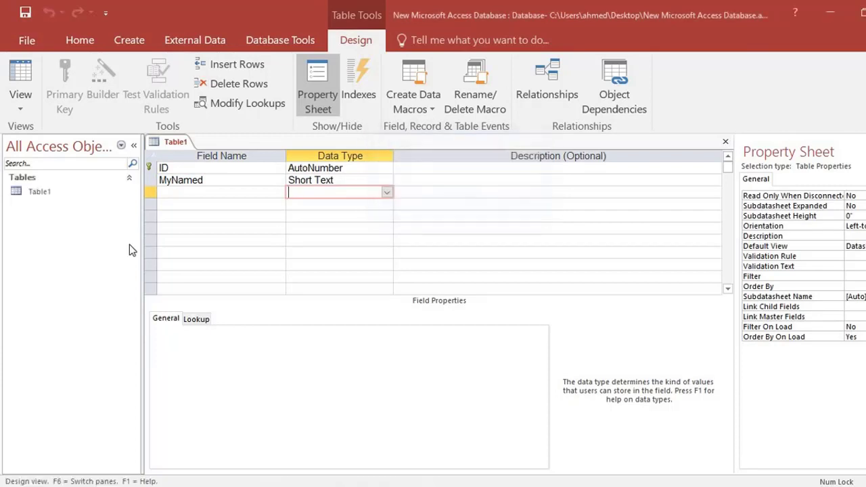
{"action": "left_click", "coordinate": [60, 197]}
{"action": "left_click", "coordinate": [21, 80]}
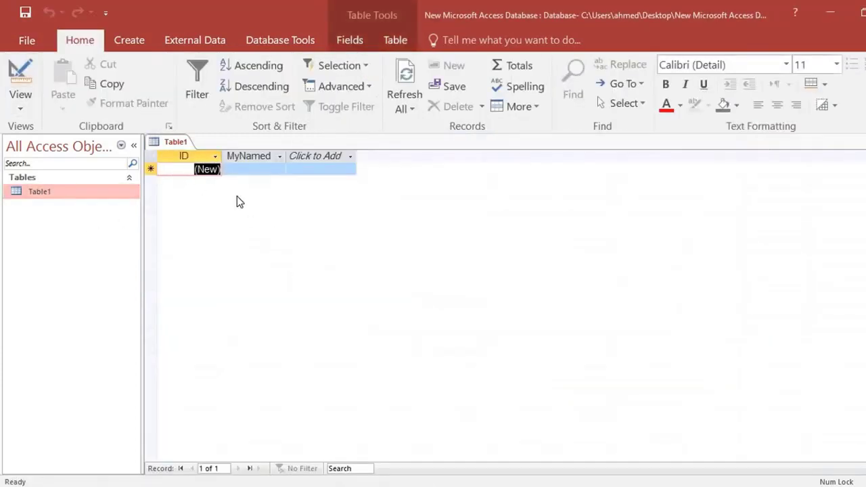
- Enter three records in Table1 with the MyNamed values fhdf, dfh and dfh
{"action": "left_click", "coordinate": [241, 168]}
{"action": "type", "text": "fhdf"}
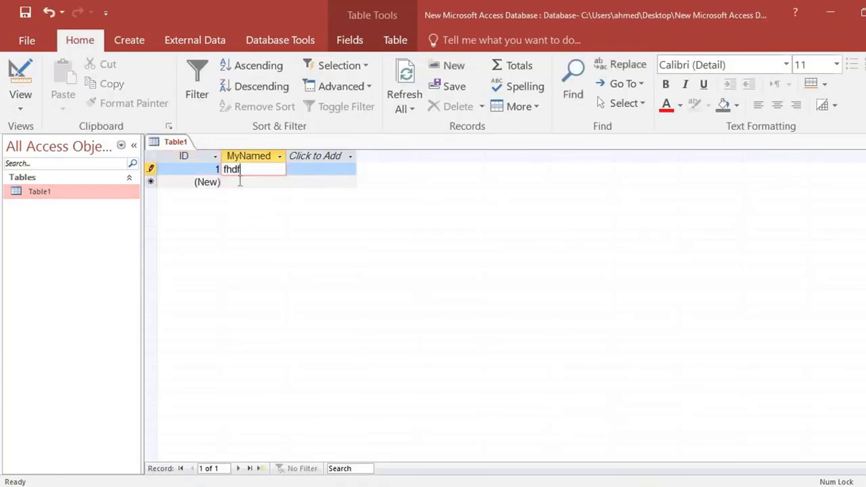
{"action": "key", "text": "Down"}
{"action": "type", "text": "dfh"}
{"action": "key", "text": "Down"}
{"action": "type", "text": "dfh"}
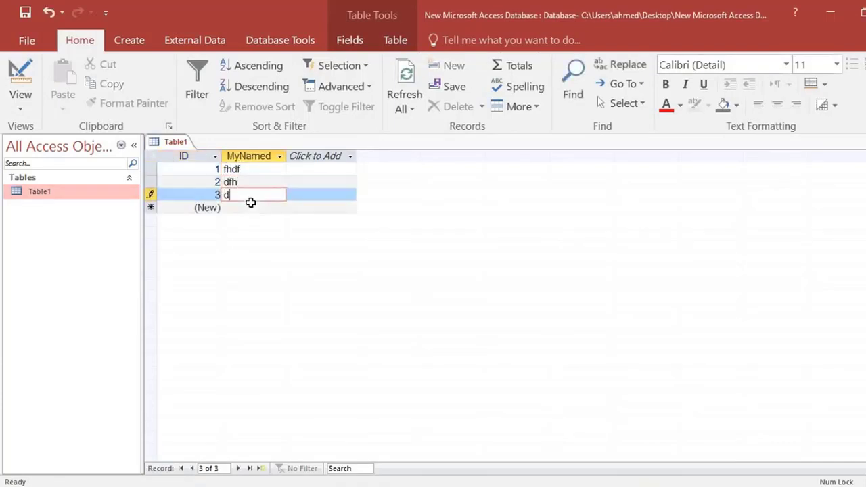
{"action": "left_click", "coordinate": [246, 184]}
{"action": "key", "text": "Up"}
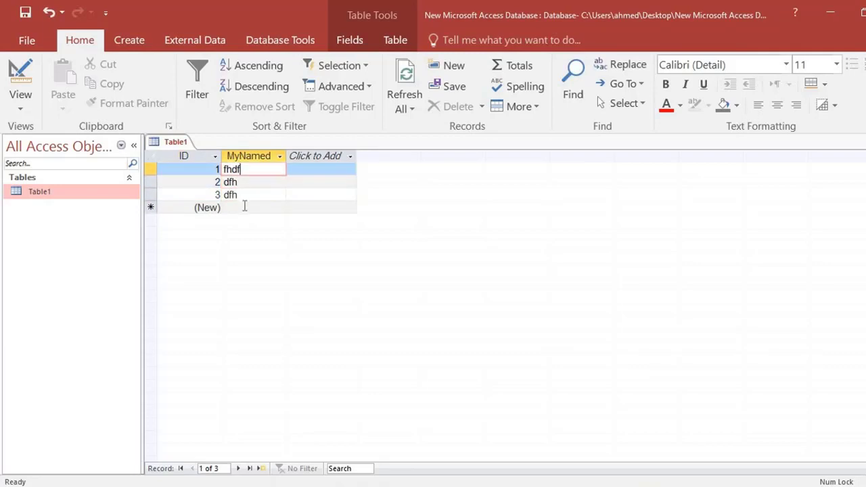
- Add two more records with the MyNamed values dfhd and dfh
{"action": "left_click", "coordinate": [243, 205]}
{"action": "type", "text": "dfhd"}
{"action": "left_click", "coordinate": [246, 220]}
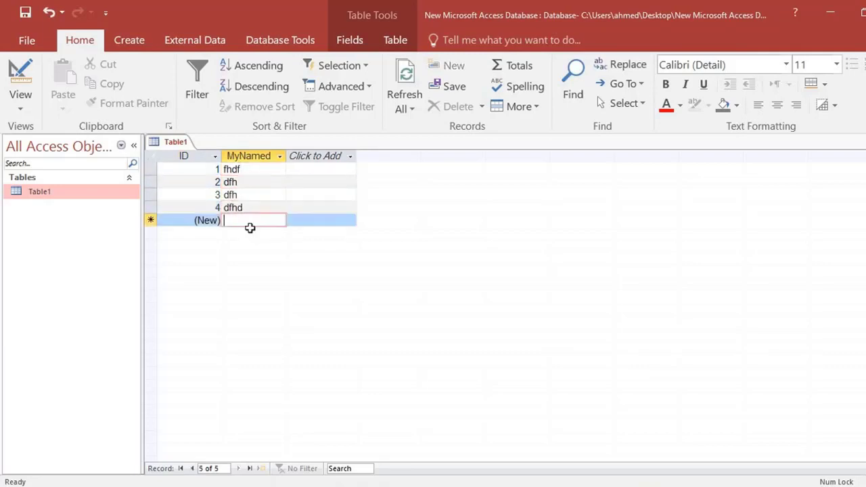
{"action": "type", "text": "dfh"}
{"action": "left_click", "coordinate": [190, 200]}
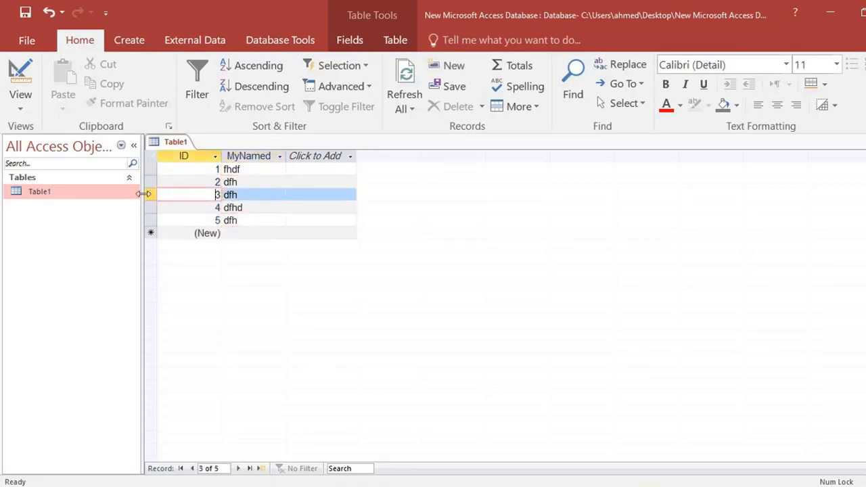
- Delete the record with ID 3 from Table1
{"action": "left_click", "coordinate": [153, 194]}
{"action": "right_click", "coordinate": [153, 195]}
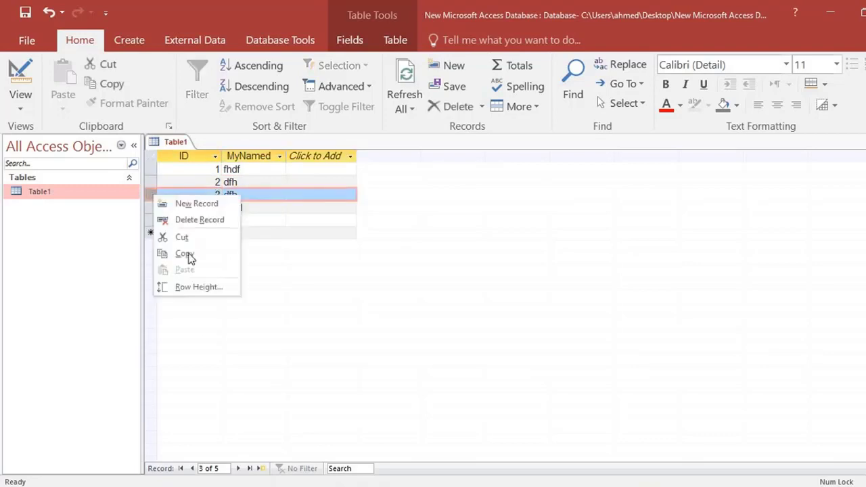
{"action": "left_click", "coordinate": [190, 221]}
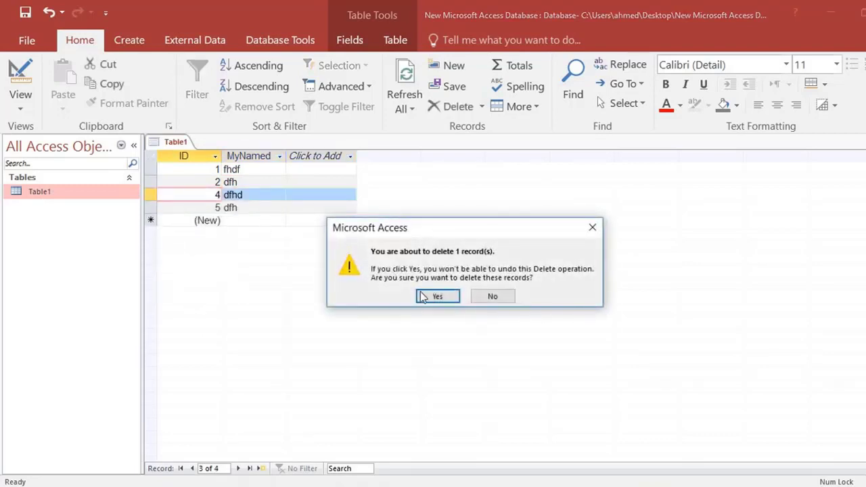
{"action": "left_click", "coordinate": [437, 295]}
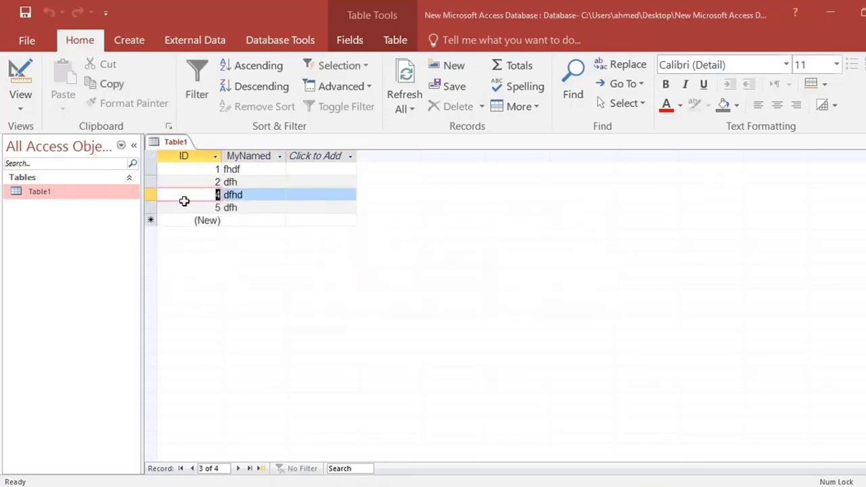
- Delete the record with ID 2 from Table1
{"action": "left_click", "coordinate": [147, 183]}
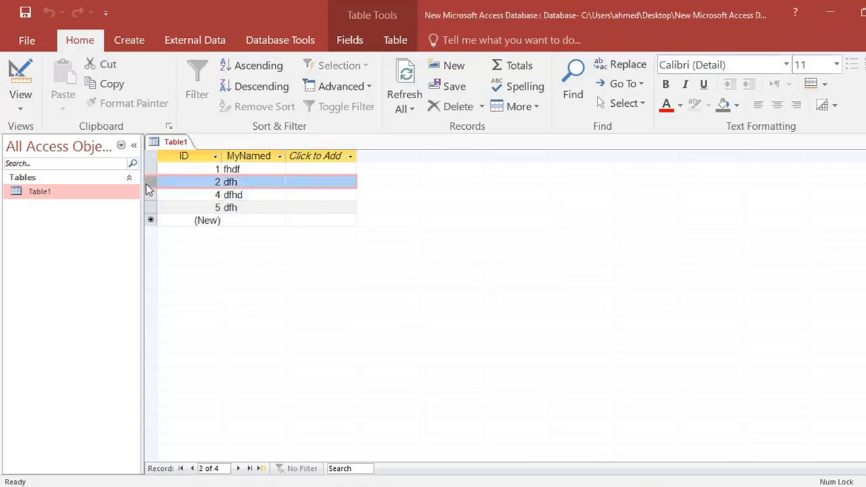
{"action": "right_click", "coordinate": [149, 186]}
{"action": "left_click", "coordinate": [193, 213]}
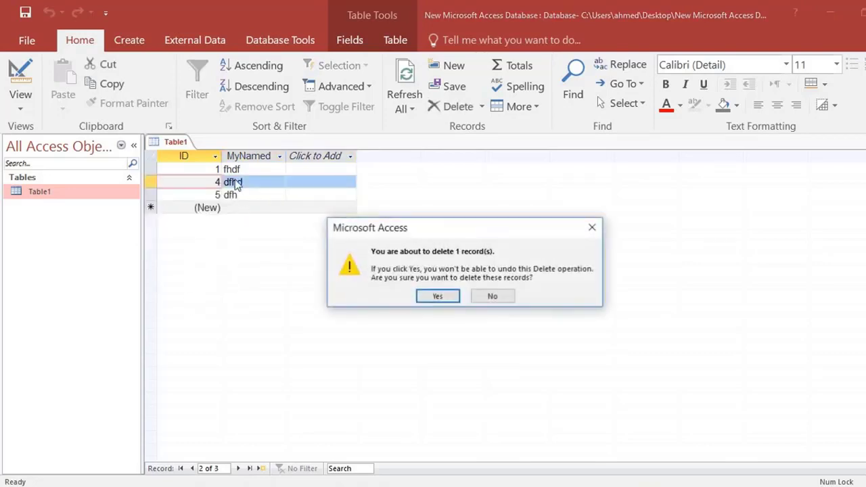
{"action": "left_click", "coordinate": [429, 296]}
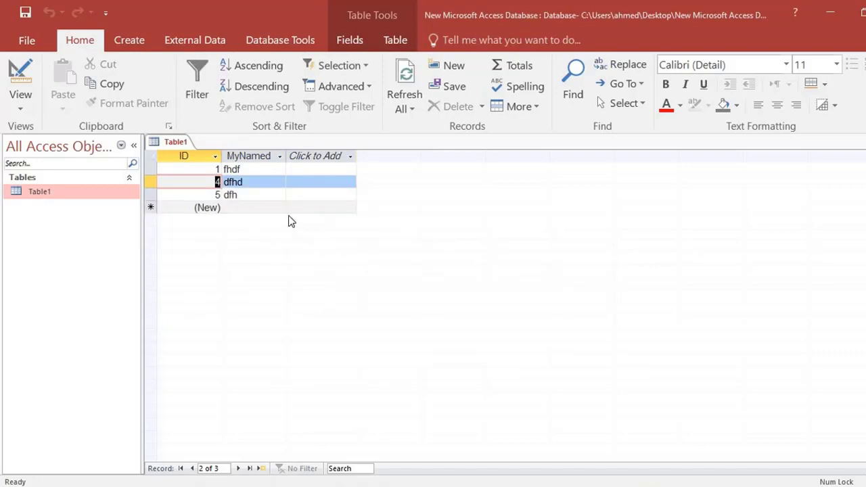
- Append two records at the end of Table1 with the MyNamed values fgjfg and fgjf
{"action": "left_click", "coordinate": [264, 208]}
{"action": "type", "text": "fgjfg"}
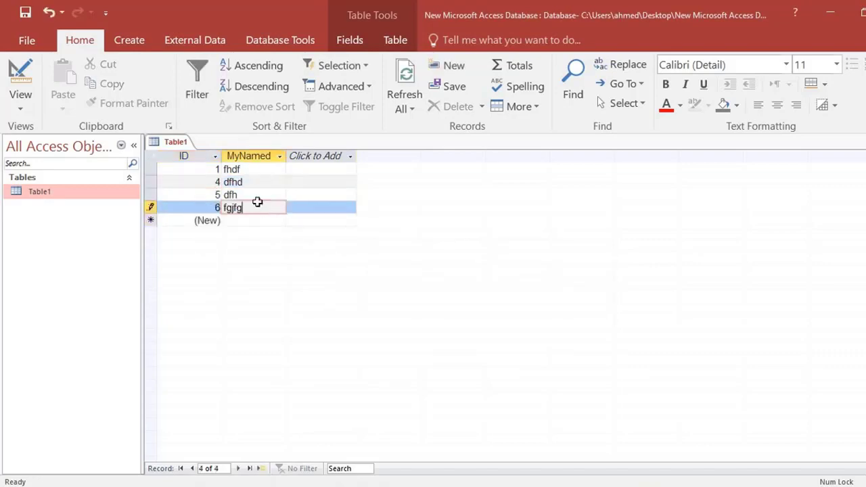
{"action": "left_click", "coordinate": [258, 195]}
{"action": "left_click", "coordinate": [249, 222]}
{"action": "type", "text": "fgjf"}
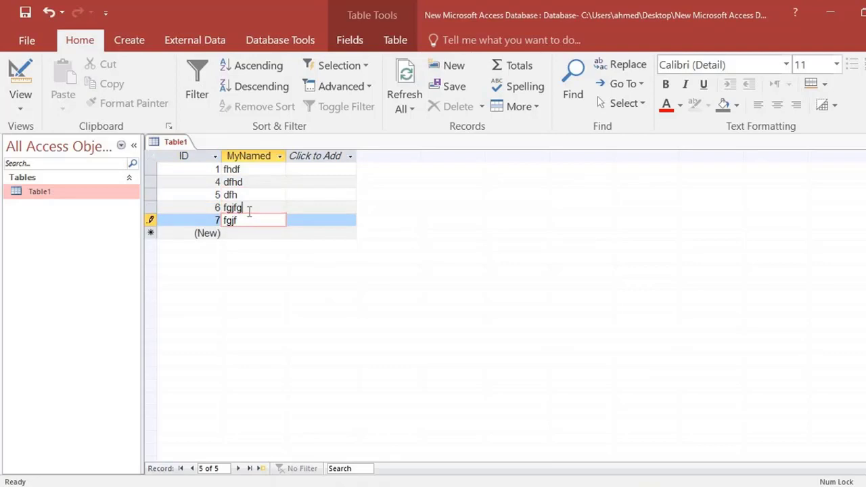
{"action": "left_click", "coordinate": [245, 207]}
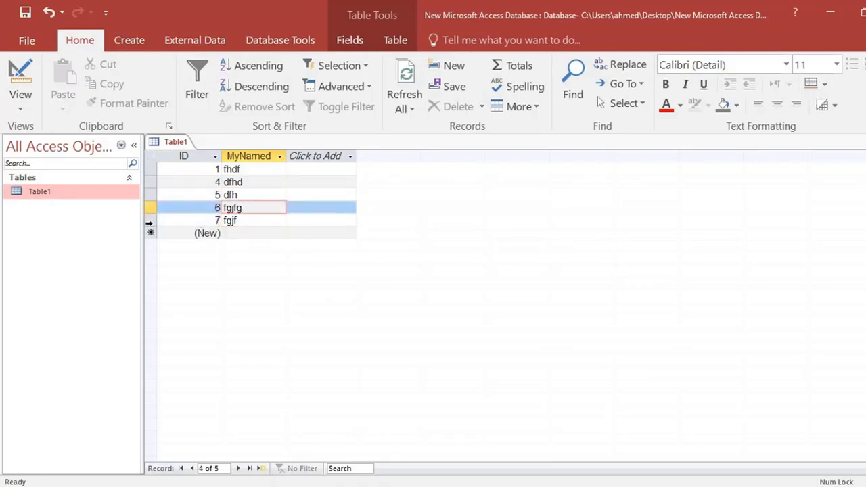
- Open Table1 in Design view and choose Long Integer as the ID field's size
{"action": "left_click", "coordinate": [21, 76]}
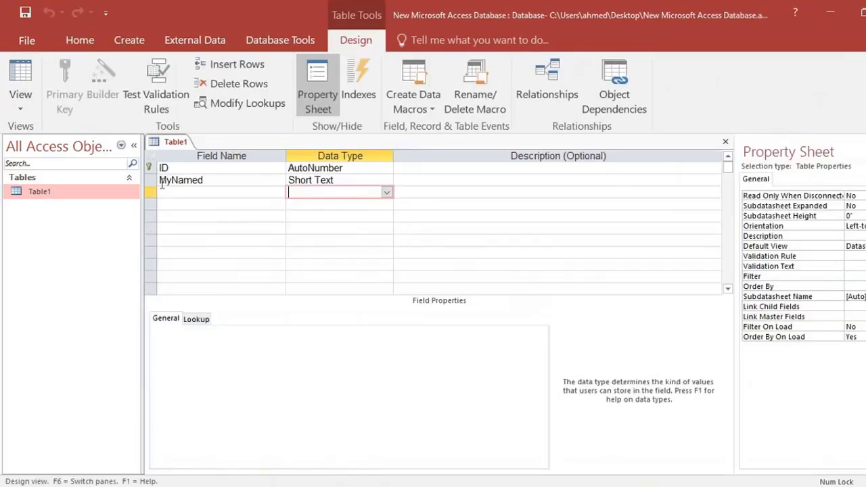
{"action": "left_click", "coordinate": [320, 168]}
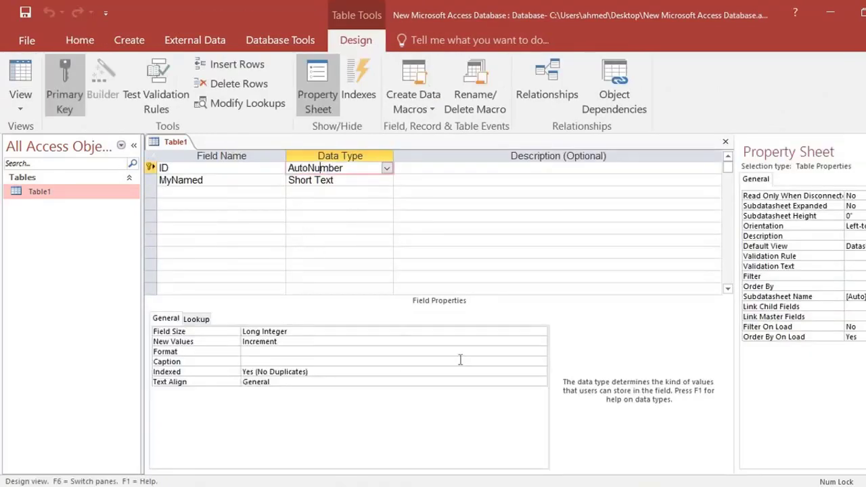
{"action": "left_click", "coordinate": [325, 333]}
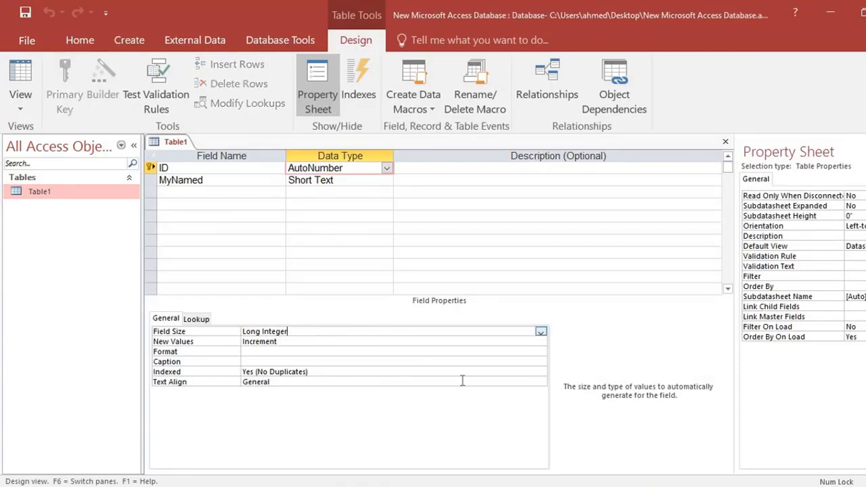
{"action": "left_click", "coordinate": [540, 332]}
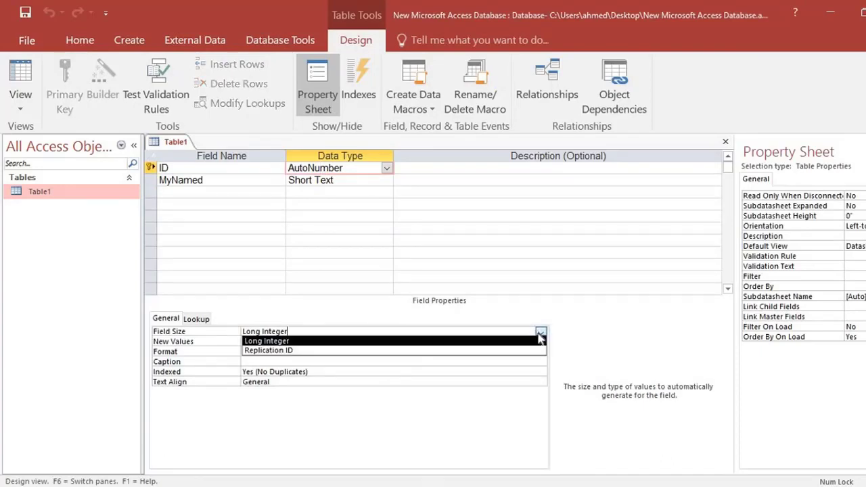
{"action": "left_click", "coordinate": [500, 340]}
- Set the ID field's New Values property to Random and accept the data type change
{"action": "left_click", "coordinate": [293, 342]}
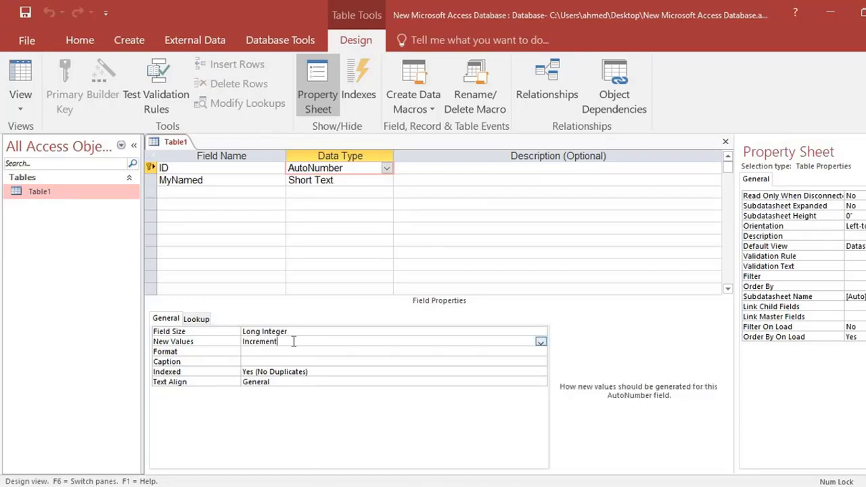
{"action": "left_click", "coordinate": [542, 342]}
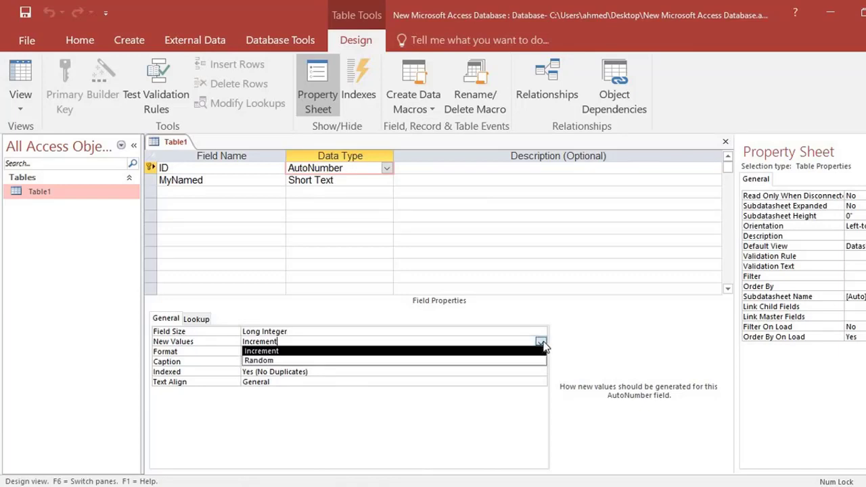
{"action": "left_click", "coordinate": [271, 360]}
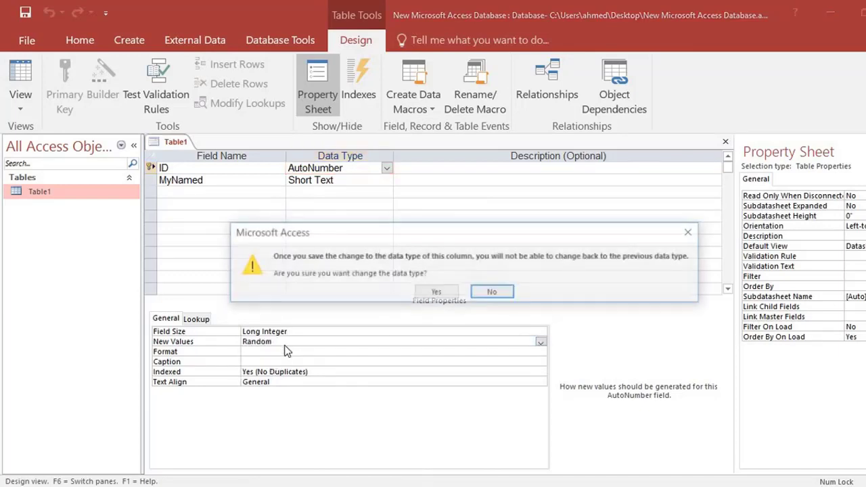
{"action": "left_click", "coordinate": [437, 291]}
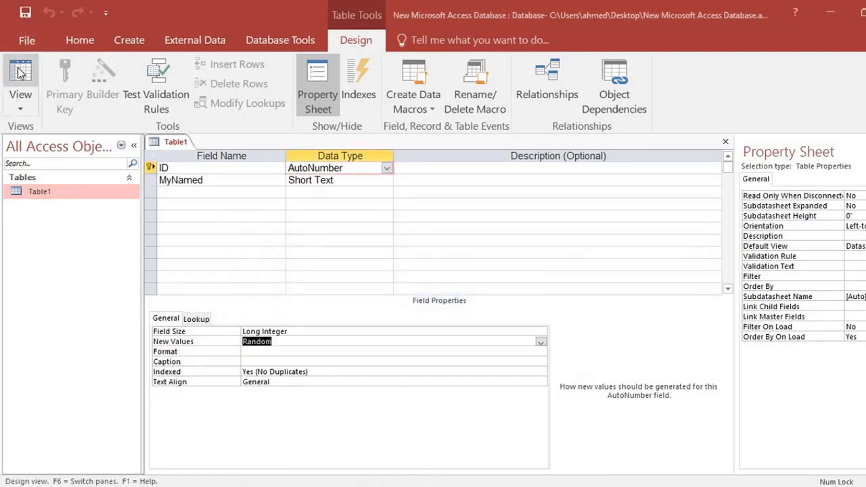
- Add four records to Table1 in Datasheet view with the MyNamed values fhd, dfh, dfh and dfh
{"action": "left_click", "coordinate": [19, 74]}
{"action": "left_click", "coordinate": [249, 233]}
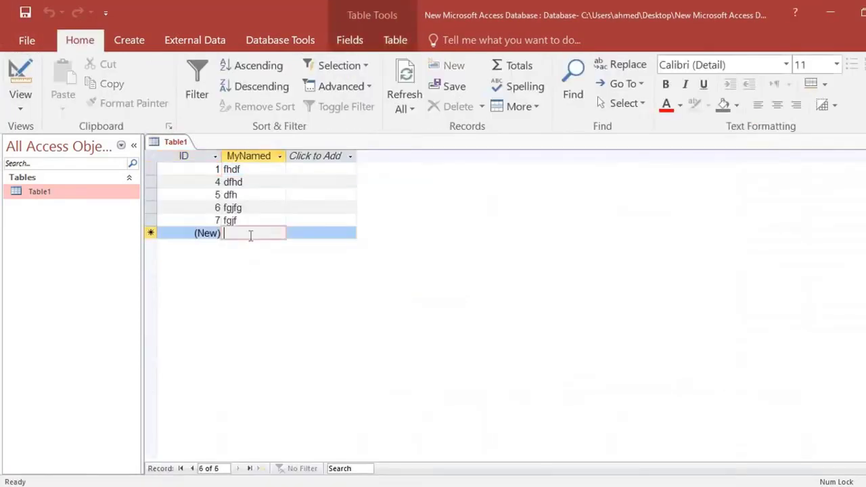
{"action": "type", "text": "fhd"}
{"action": "left_click", "coordinate": [238, 248]}
{"action": "type", "text": "dfh"}
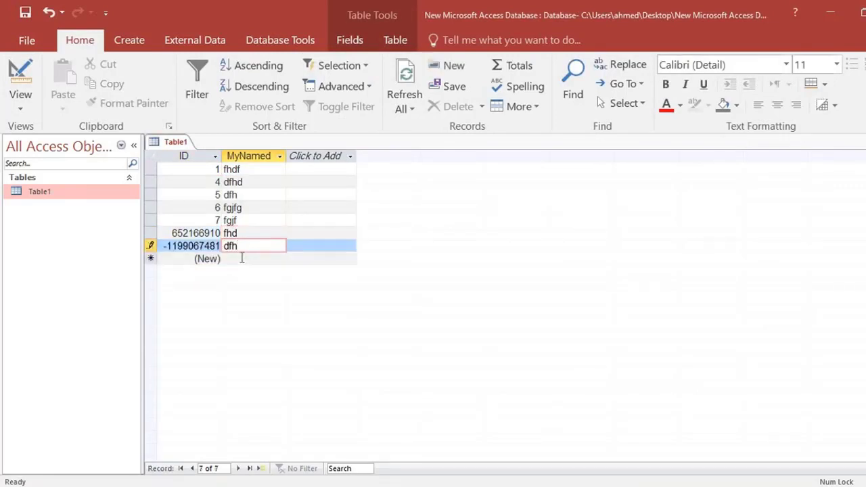
{"action": "left_click", "coordinate": [242, 259]}
{"action": "type", "text": "dfh"}
{"action": "left_click", "coordinate": [238, 266]}
{"action": "type", "text": "dfh"}
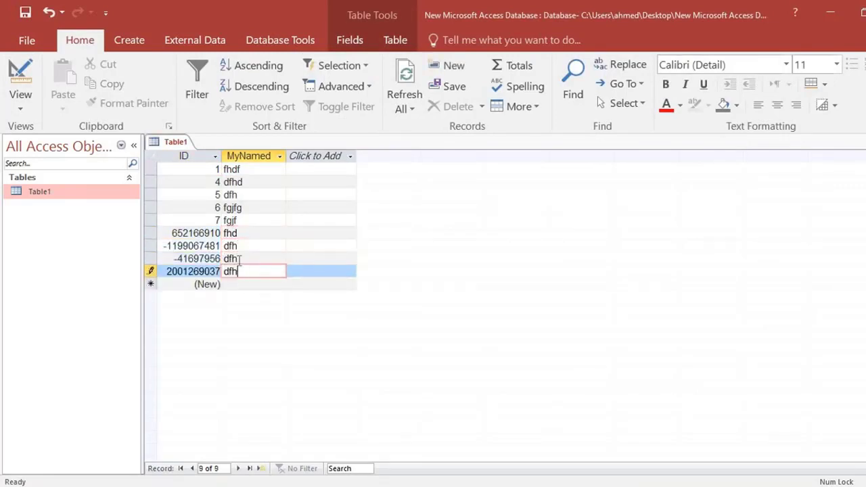
{"action": "left_click", "coordinate": [239, 259]}
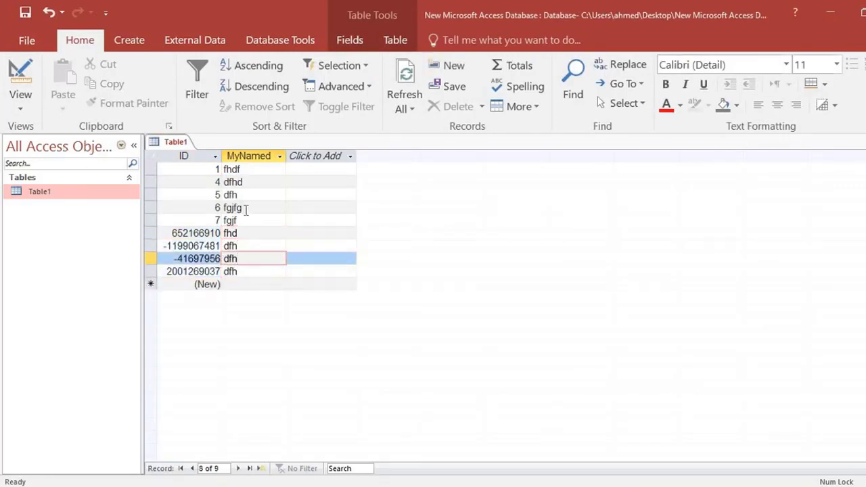
- Check the ID field's Caption property in Design view against its column heading in Datasheet view
{"action": "left_click", "coordinate": [33, 70]}
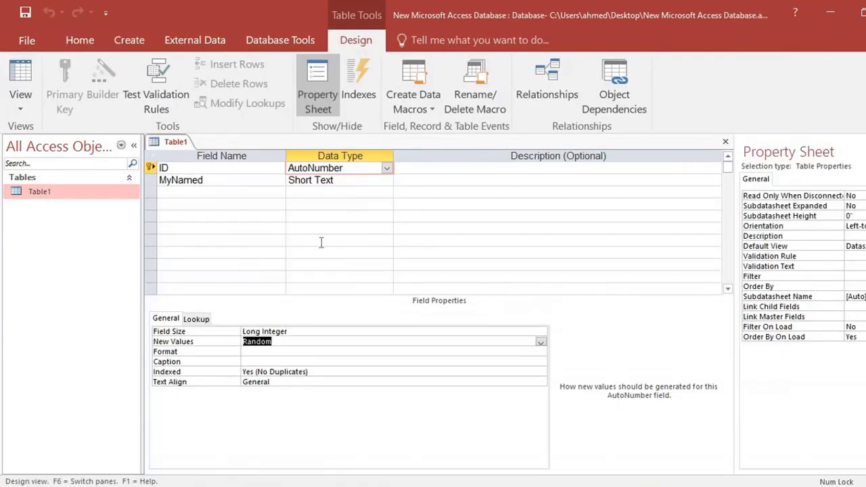
{"action": "left_click", "coordinate": [264, 363]}
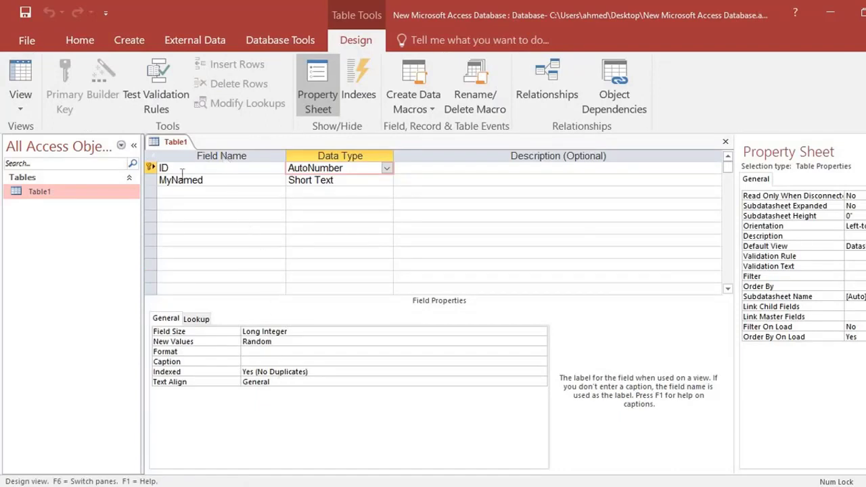
{"action": "left_click", "coordinate": [152, 168]}
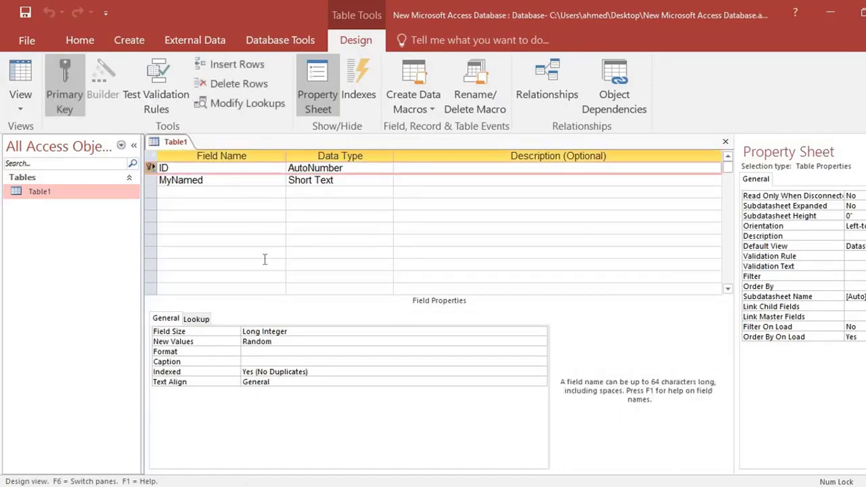
{"action": "left_click", "coordinate": [20, 78]}
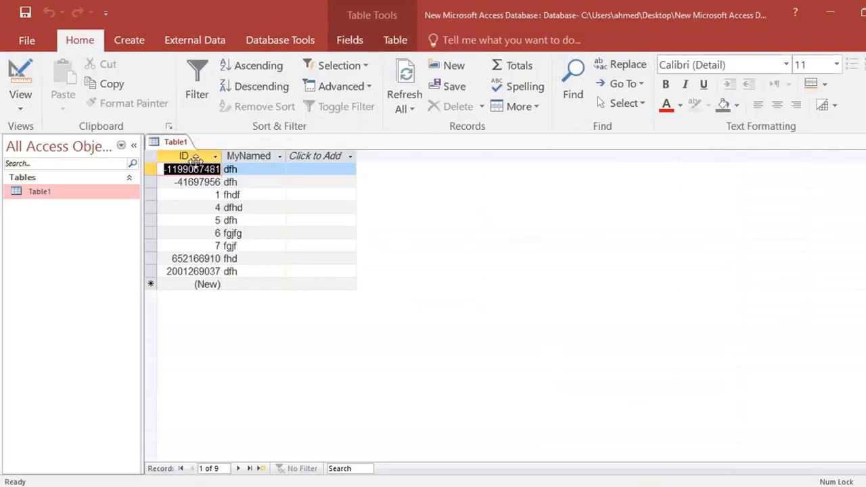
- Set the ID field's caption to الكود in Design view and save Table1
{"action": "left_click", "coordinate": [21, 79]}
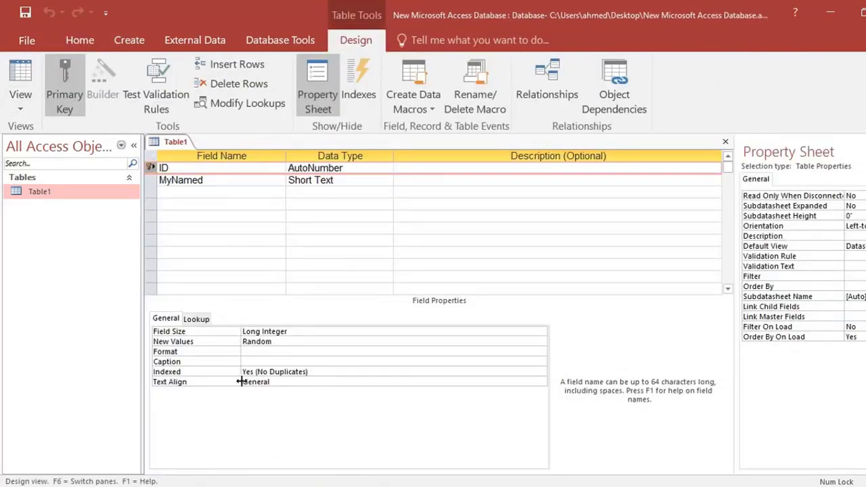
{"action": "left_click", "coordinate": [253, 363]}
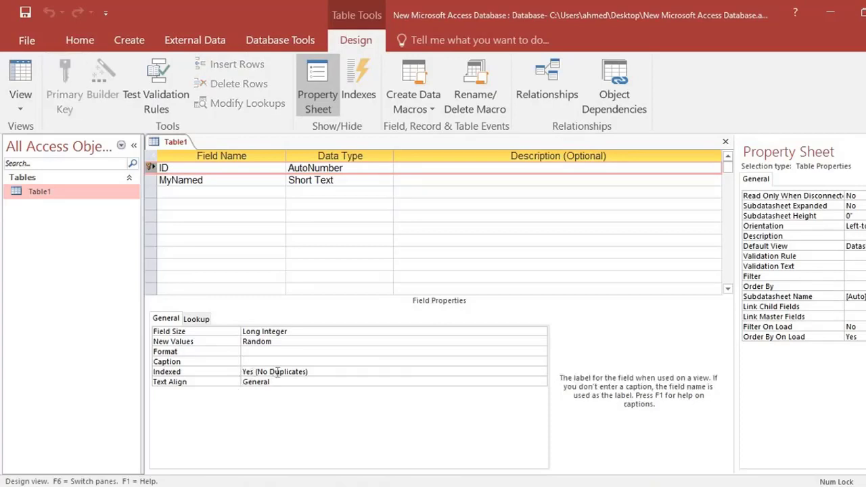
{"action": "type", "text": "الله"}
{"action": "type", "text": "د"}
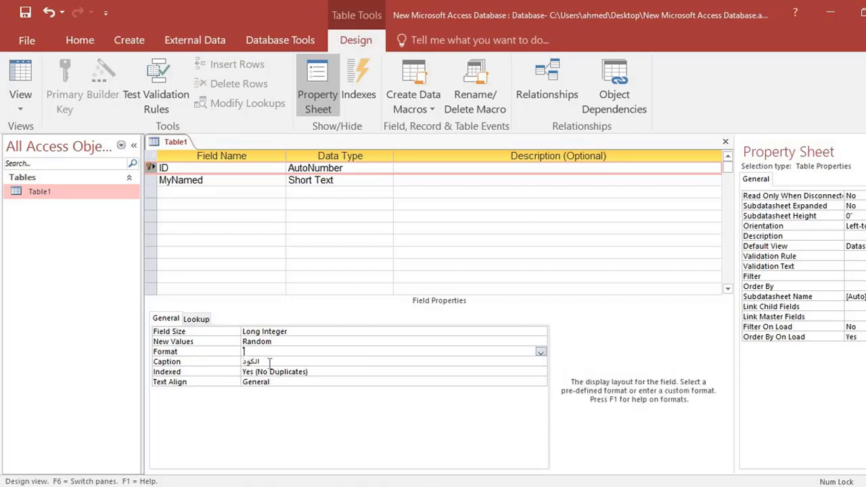
{"action": "left_click", "coordinate": [29, 72]}
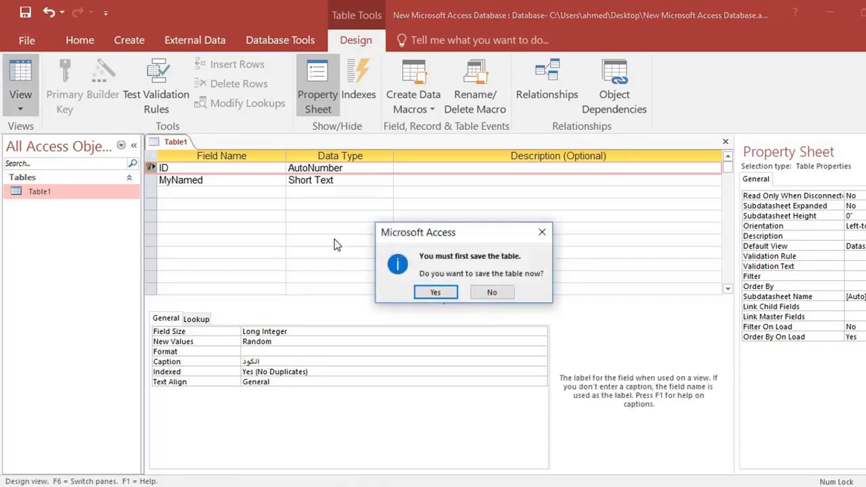
{"action": "left_click", "coordinate": [445, 294]}
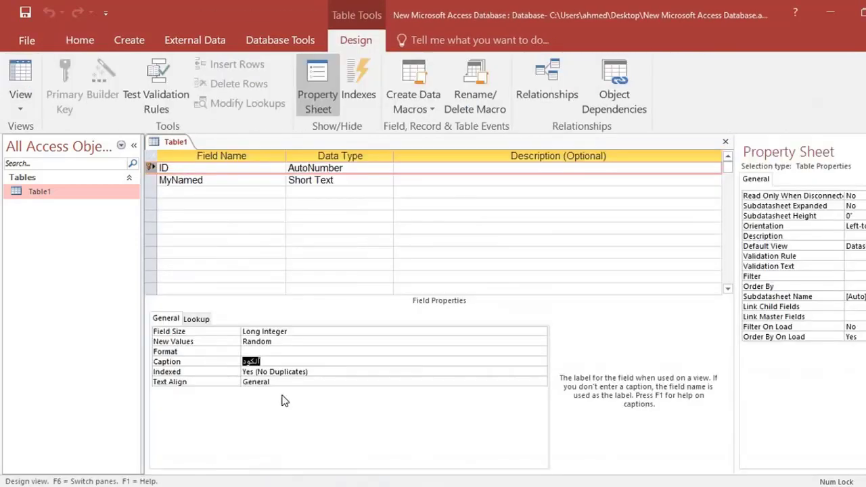
- Examine the available options of the ID field's Indexed property
{"action": "left_click", "coordinate": [289, 372]}
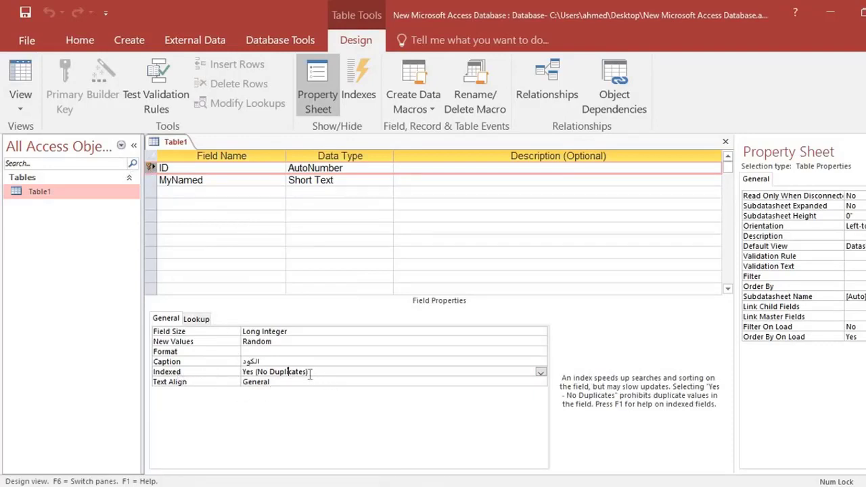
{"action": "left_click", "coordinate": [540, 372]}
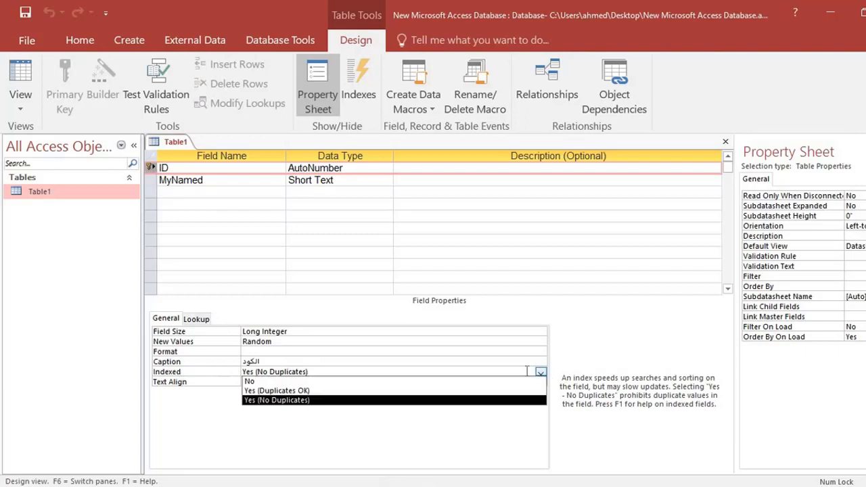
{"action": "left_click", "coordinate": [305, 351]}
{"action": "left_click", "coordinate": [284, 371]}
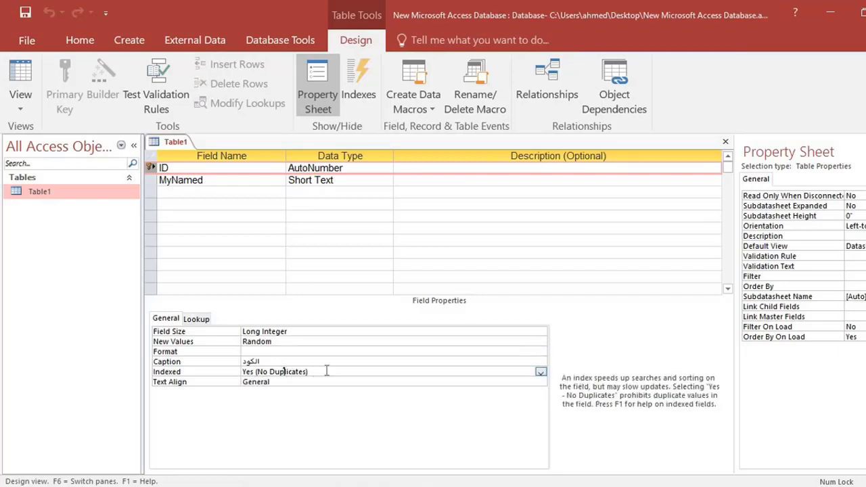
- Try Center as the ID field's text alignment and set it back to General
{"action": "left_click", "coordinate": [283, 382]}
{"action": "left_click", "coordinate": [540, 383]}
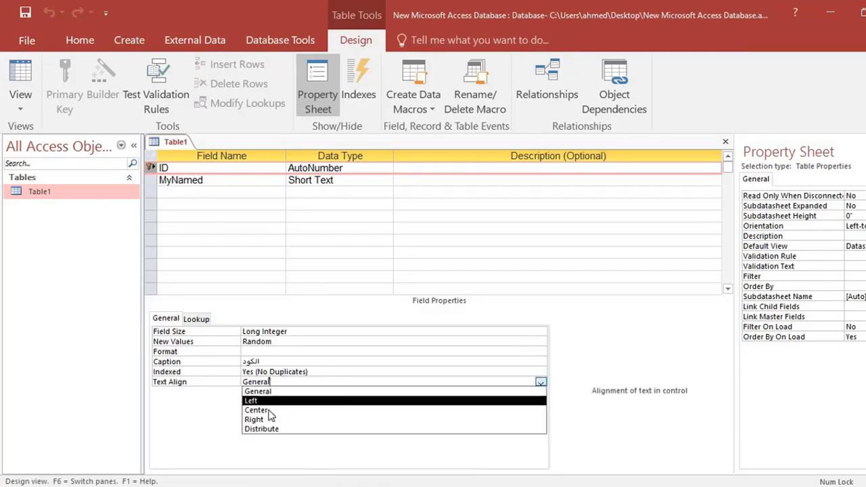
{"action": "left_click", "coordinate": [269, 411]}
{"action": "left_click", "coordinate": [541, 382]}
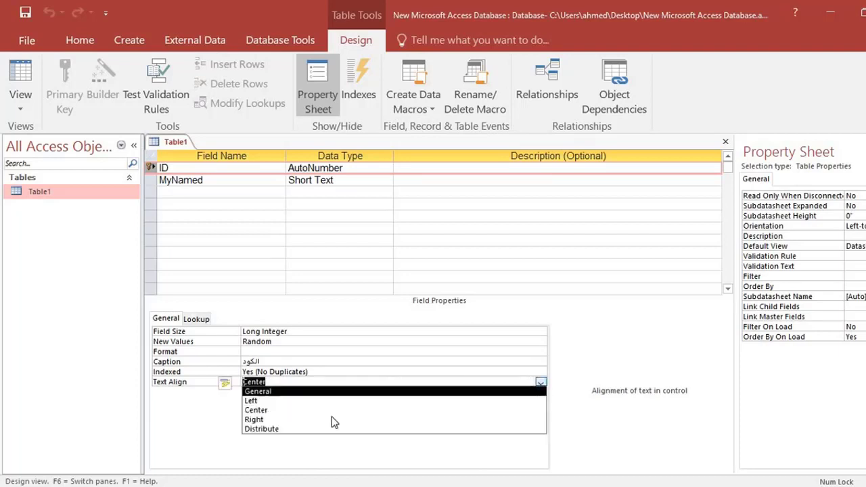
{"action": "left_click", "coordinate": [258, 391]}
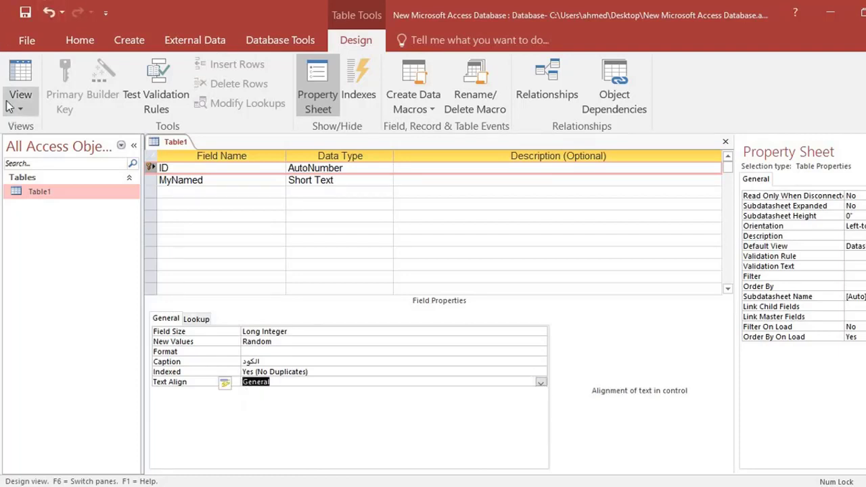
- Save Table1 and, in Datasheet view, try centre and left alignment on the الكود column before right-aligning it
{"action": "left_click", "coordinate": [20, 81]}
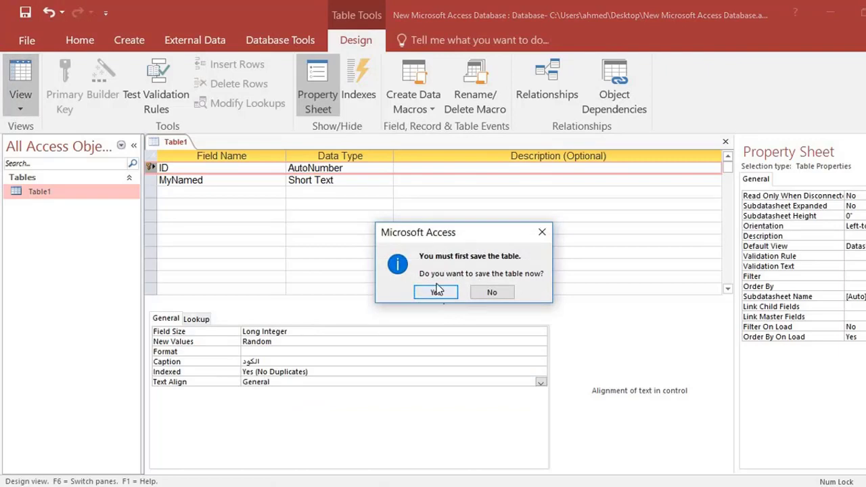
{"action": "left_click", "coordinate": [435, 293]}
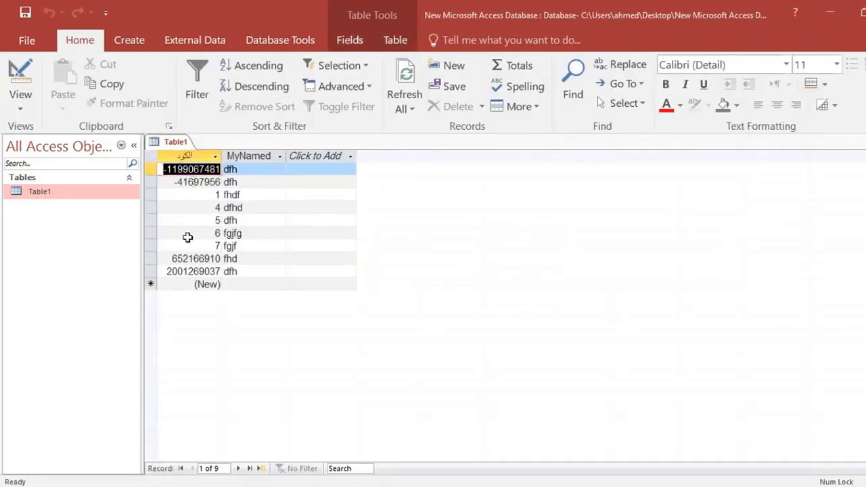
{"action": "left_click", "coordinate": [190, 196]}
{"action": "left_click", "coordinate": [184, 157]}
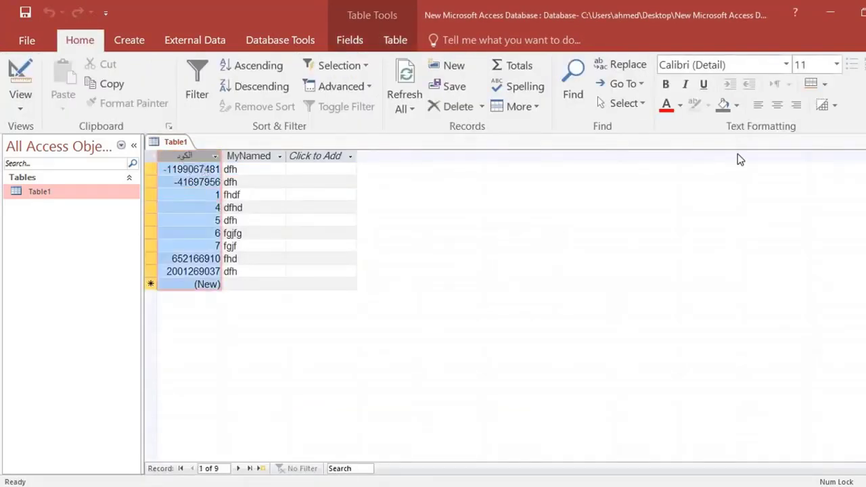
{"action": "left_click", "coordinate": [775, 107]}
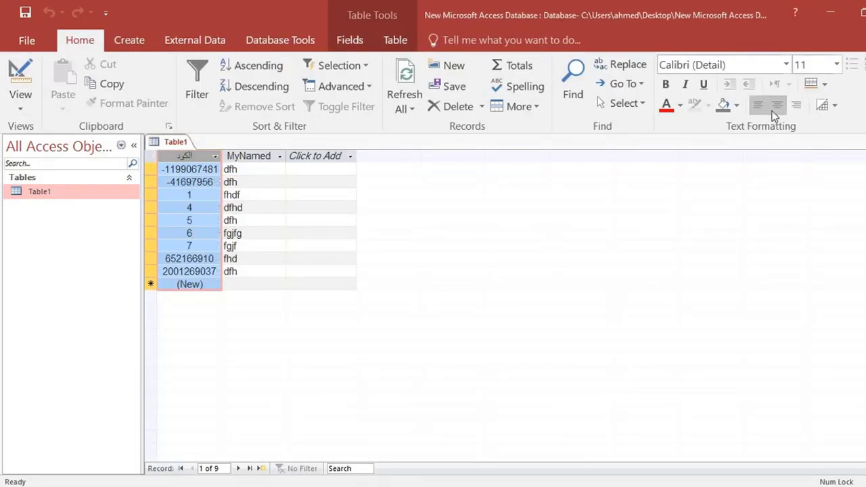
{"action": "left_click", "coordinate": [758, 105]}
{"action": "left_click", "coordinate": [796, 104]}
{"action": "left_click", "coordinate": [192, 220]}
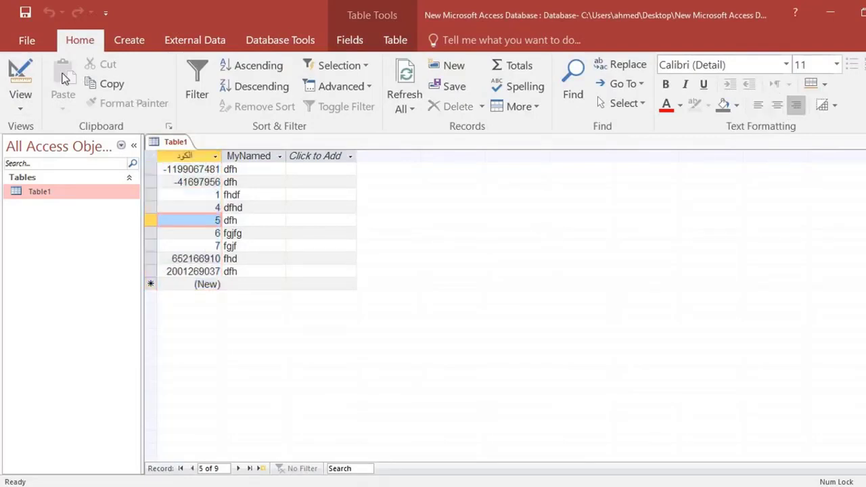
- Return to Design view and examine the data types available for the MyNamed field, keeping Short Text
{"action": "left_click", "coordinate": [21, 78]}
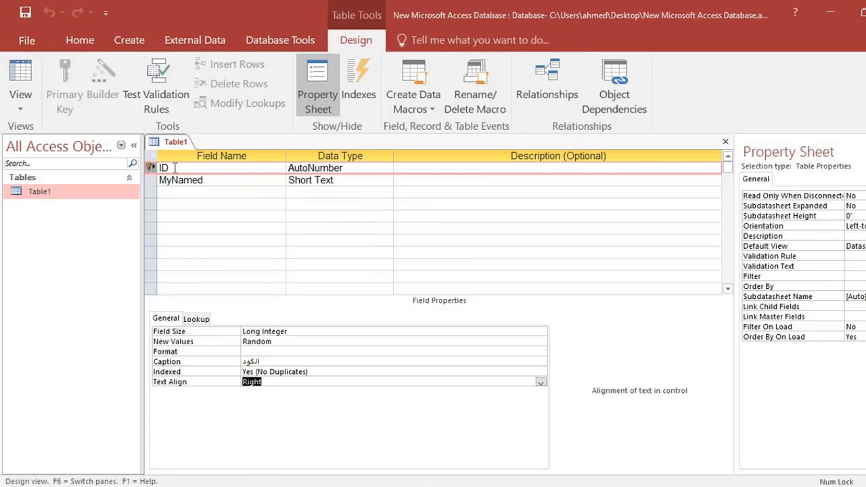
{"action": "left_click", "coordinate": [374, 170]}
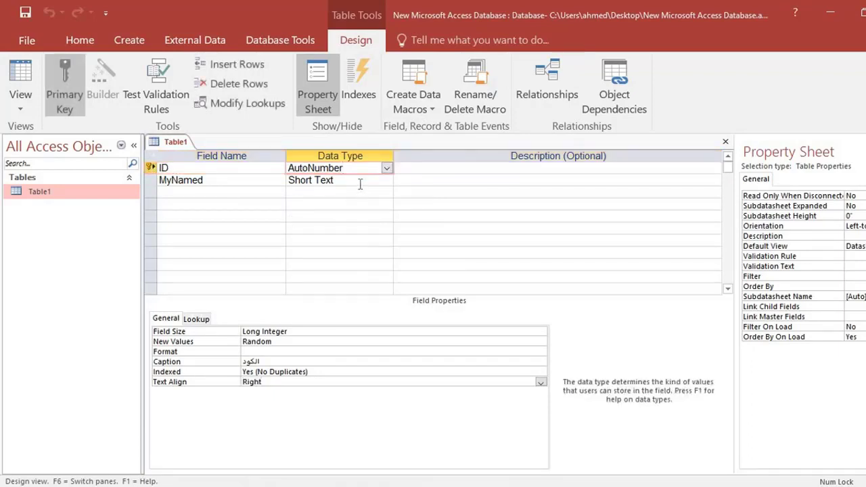
{"action": "left_click", "coordinate": [360, 182]}
{"action": "left_click", "coordinate": [386, 180]}
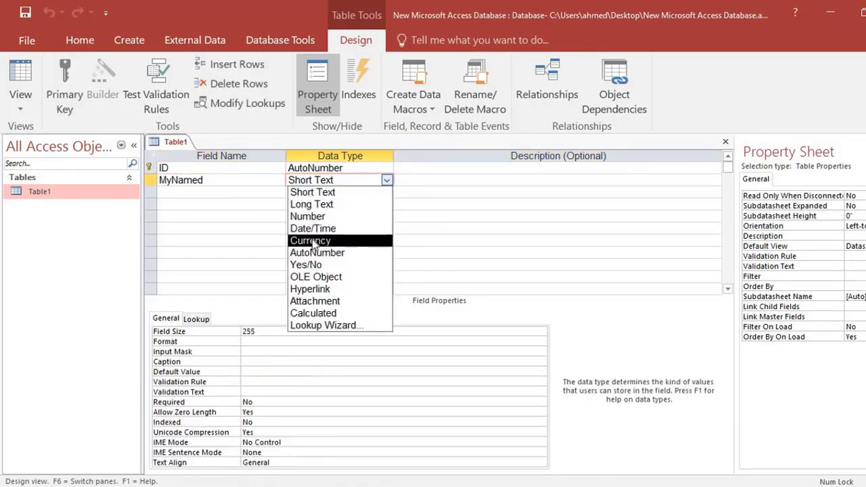
{"action": "left_click", "coordinate": [312, 192]}
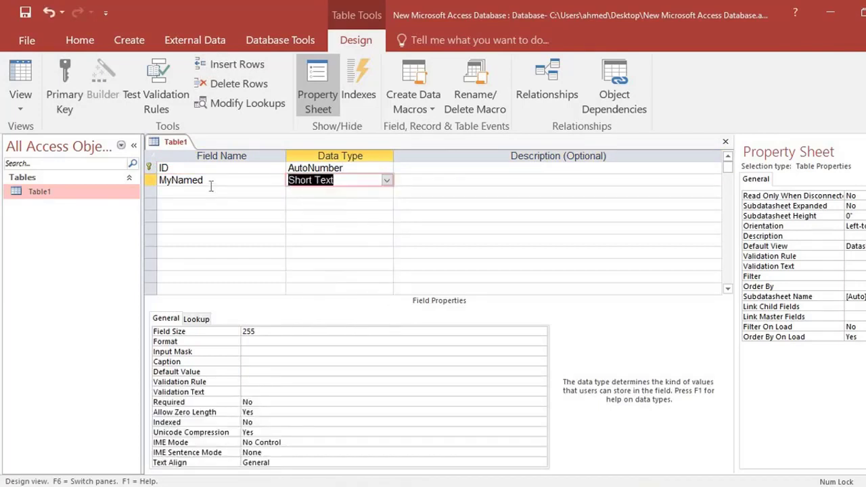
{"action": "left_click", "coordinate": [211, 180]}
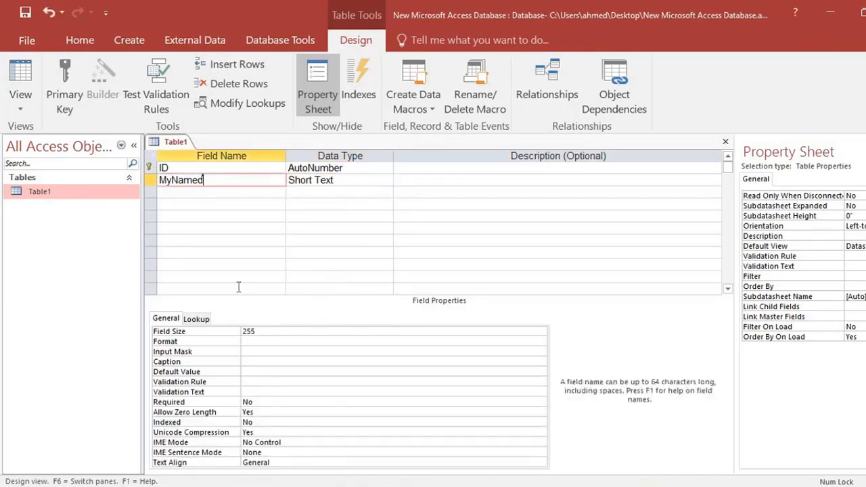
- Examine the Field Size, Format and Input Mask properties of the MyNamed field
{"action": "left_click", "coordinate": [268, 329]}
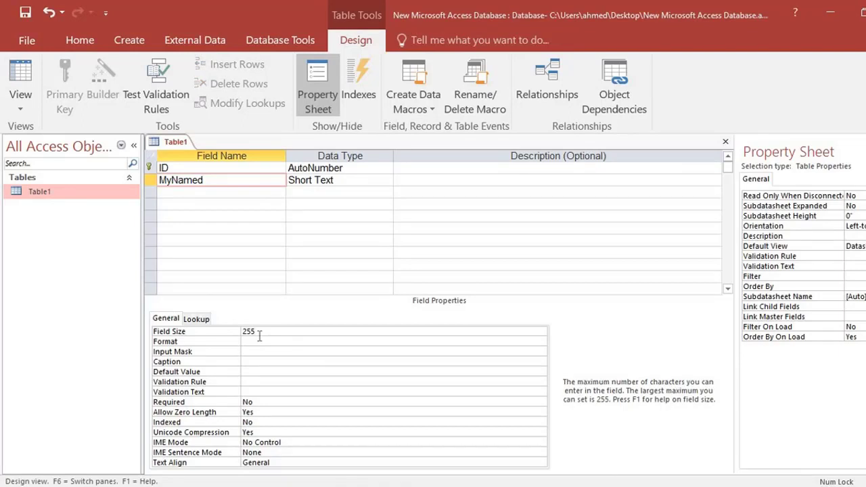
{"action": "left_click", "coordinate": [262, 342]}
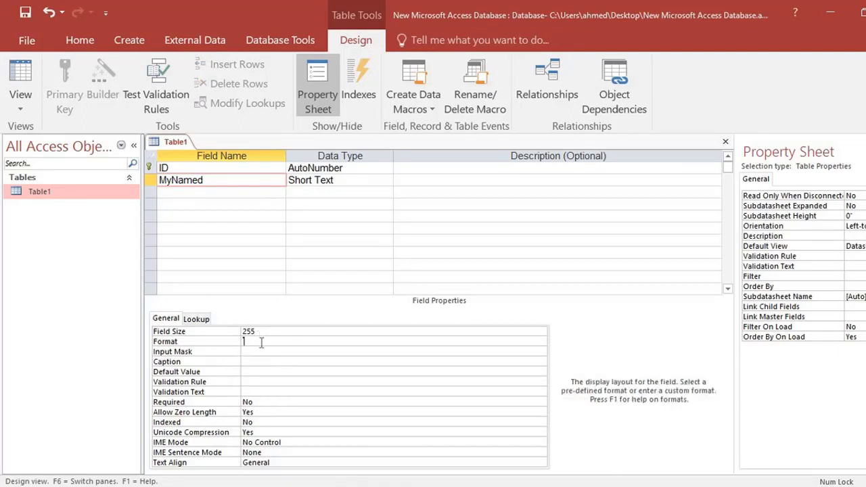
{"action": "left_click", "coordinate": [261, 351]}
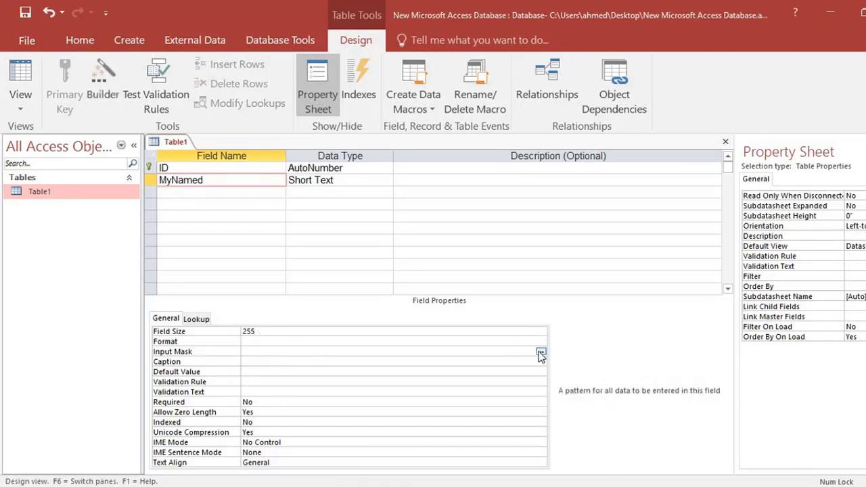
{"action": "left_click", "coordinate": [449, 341]}
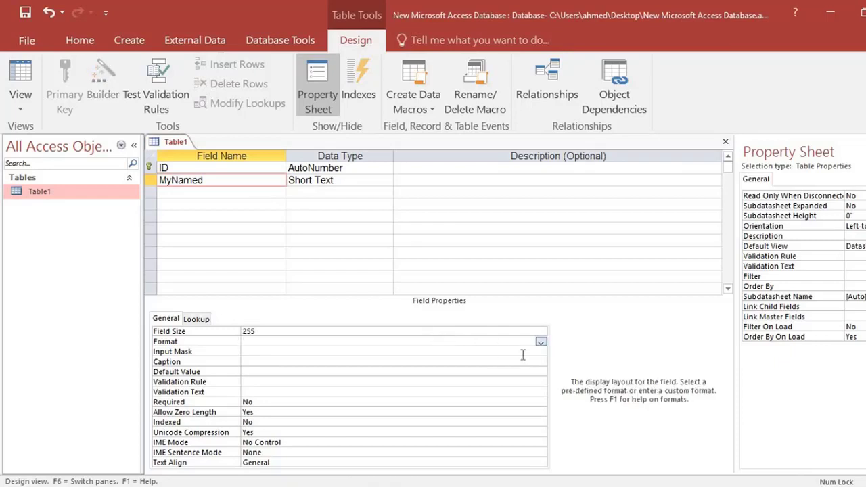
- Save the table and apply the Password input mask to the MyNamed field with the Input Mask Wizard
{"action": "left_click", "coordinate": [535, 353]}
{"action": "left_click", "coordinate": [540, 352]}
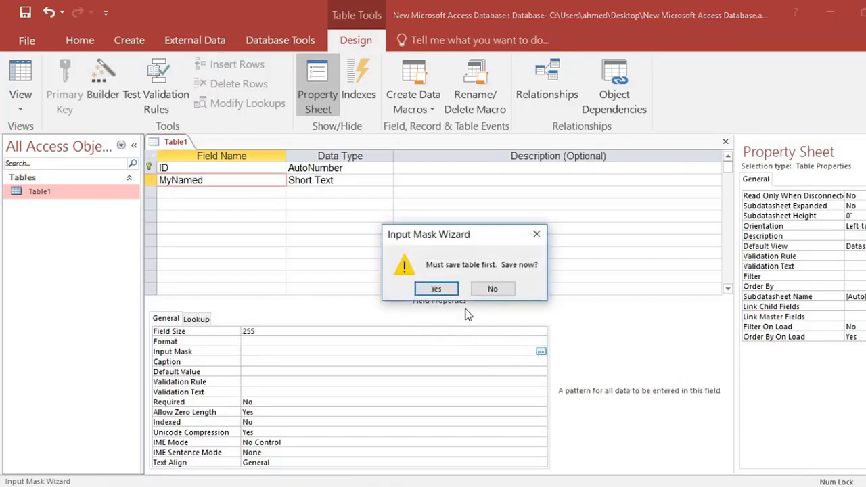
{"action": "left_click", "coordinate": [436, 289]}
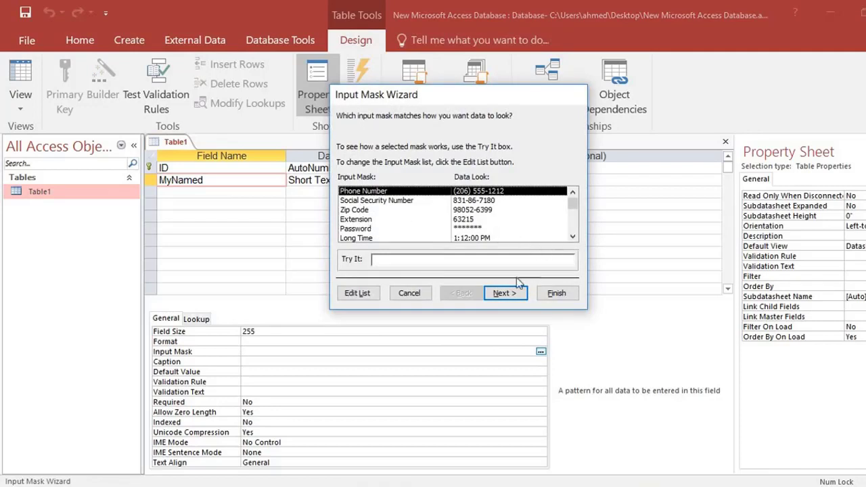
{"action": "left_click", "coordinate": [378, 259]}
{"action": "left_click", "coordinate": [362, 229]}
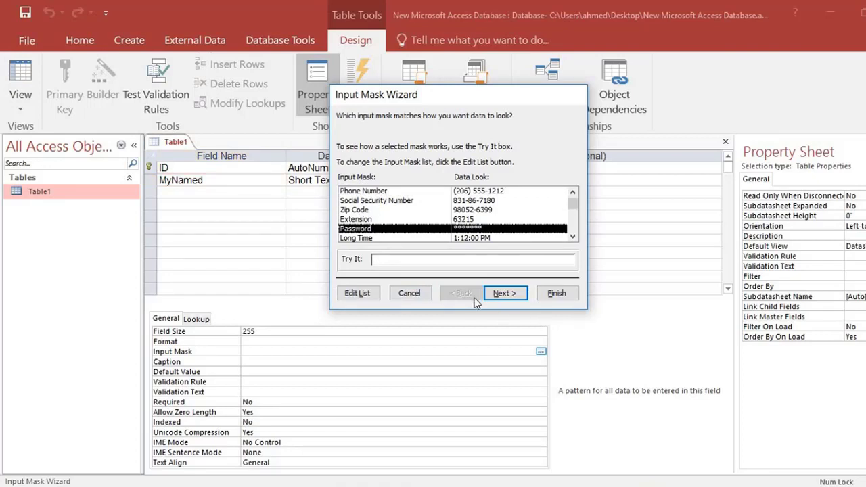
{"action": "left_click", "coordinate": [553, 293]}
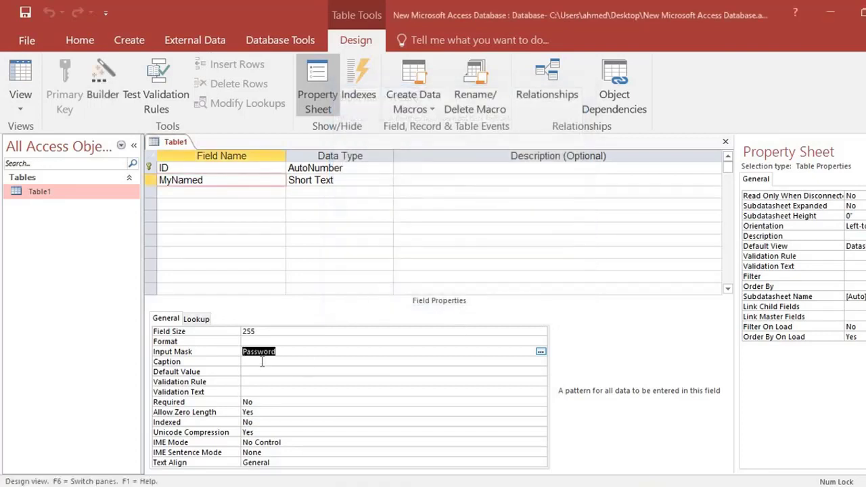
- Save Table1 and, in Datasheet view, add three records with five or six characters of filler text in MyNamed
{"action": "left_click", "coordinate": [20, 80]}
{"action": "left_click", "coordinate": [421, 294]}
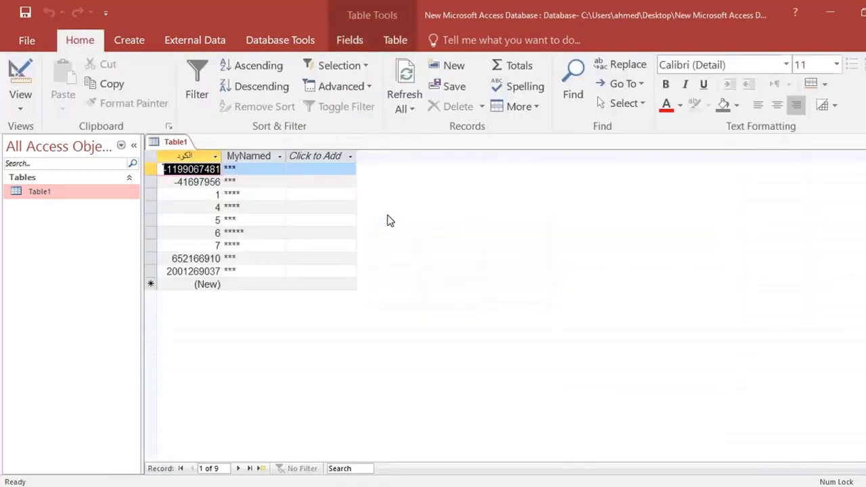
{"action": "left_click", "coordinate": [242, 182]}
{"action": "left_click", "coordinate": [245, 271]}
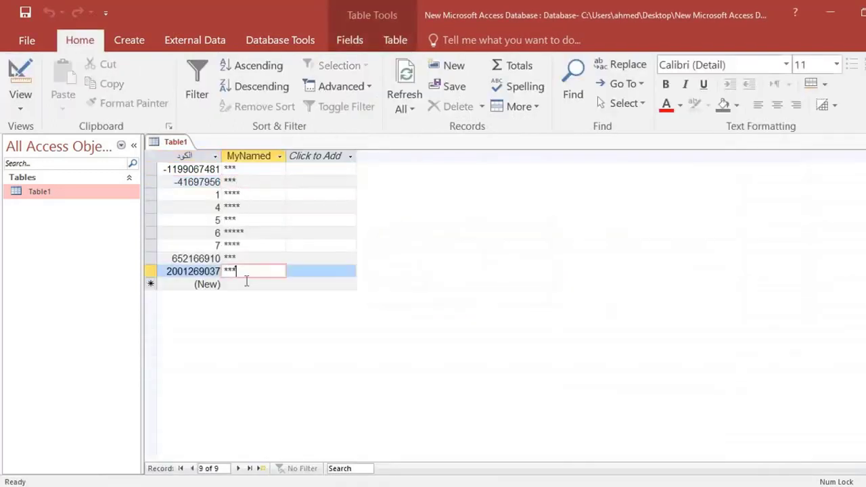
{"action": "left_click", "coordinate": [248, 285]}
{"action": "type", "text": "*****"}
{"action": "left_click", "coordinate": [242, 298]}
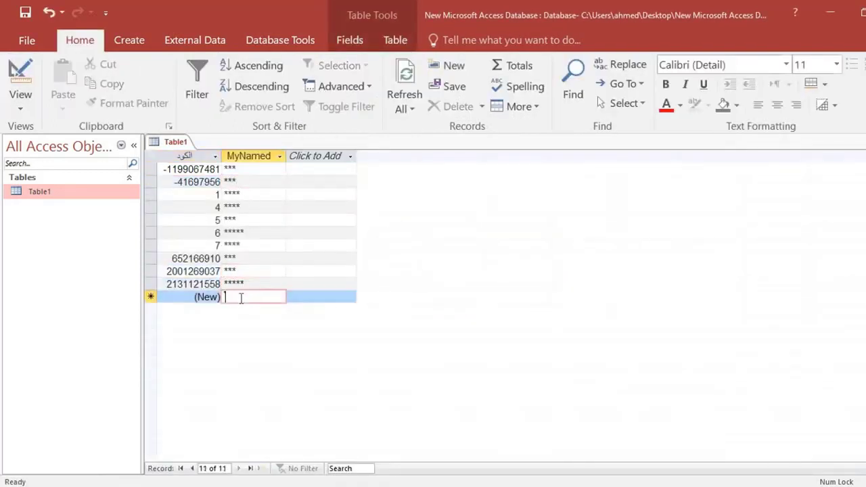
{"action": "type", "text": "******"}
{"action": "left_click", "coordinate": [244, 309]}
{"action": "type", "text": "*****"}
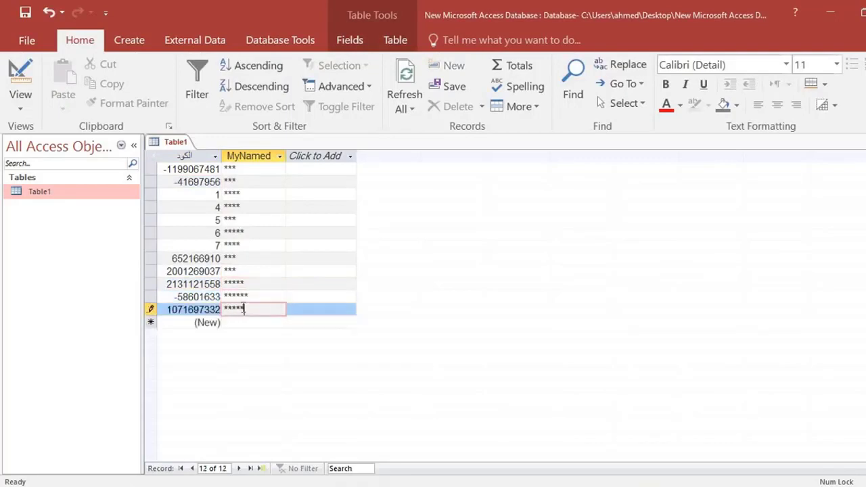
- Add one more record with five characters of filler text in the MyNamed column
{"action": "left_click", "coordinate": [239, 287]}
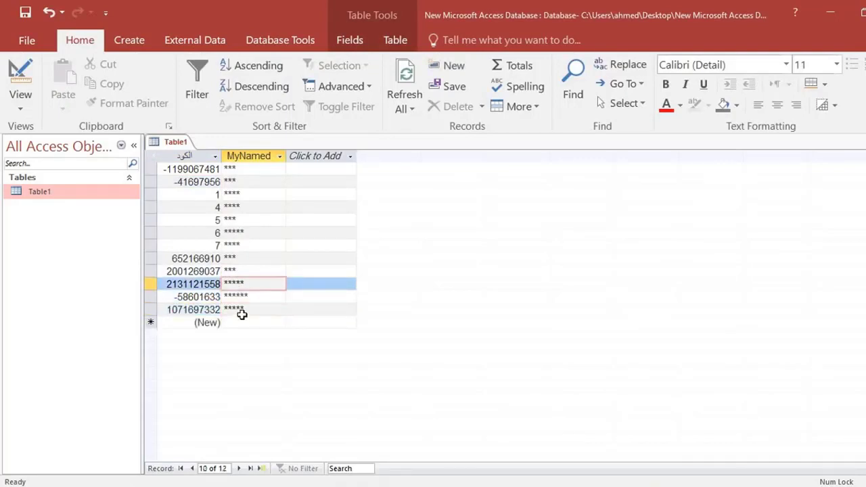
{"action": "left_click", "coordinate": [242, 313]}
{"action": "left_click", "coordinate": [243, 322]}
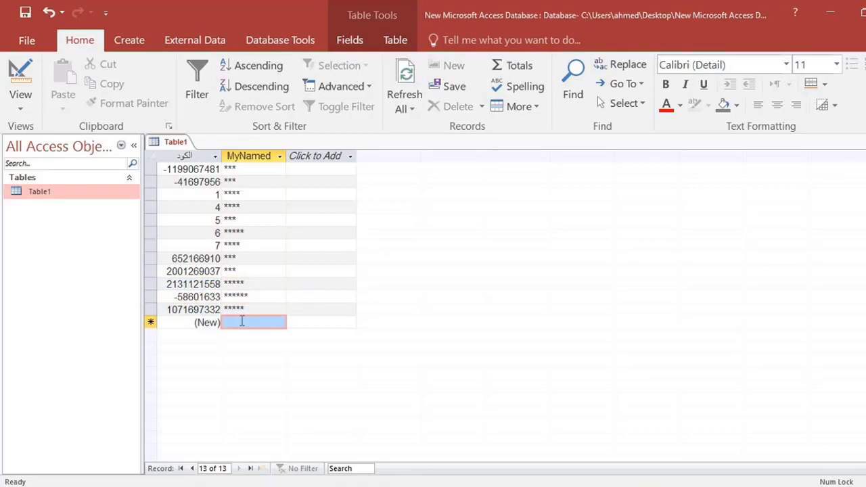
{"action": "type", "text": "*****"}
{"action": "left_click", "coordinate": [234, 309]}
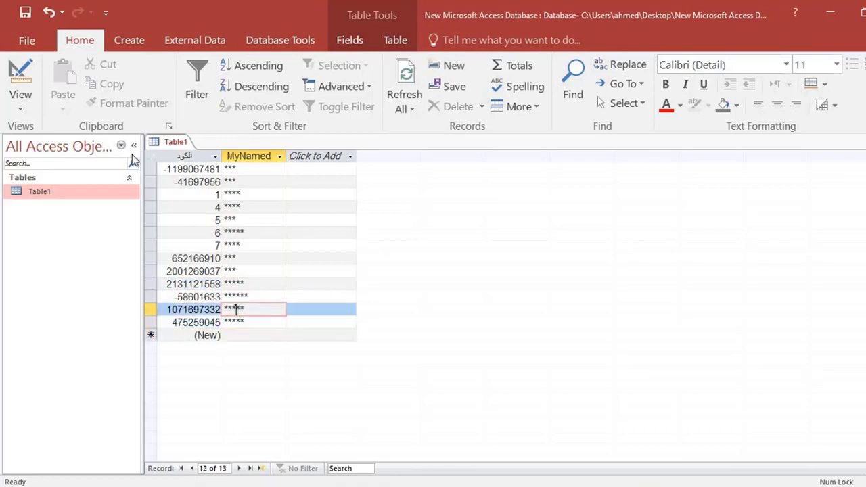
- In Design view, clear the MyNamed field's input mask and set its caption to الاسم
{"action": "left_click", "coordinate": [19, 71]}
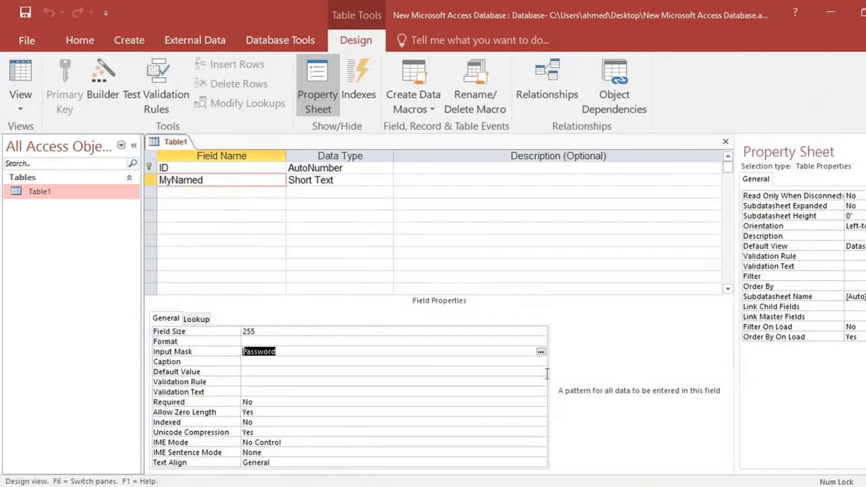
{"action": "key", "text": "Delete"}
{"action": "left_click", "coordinate": [274, 362]}
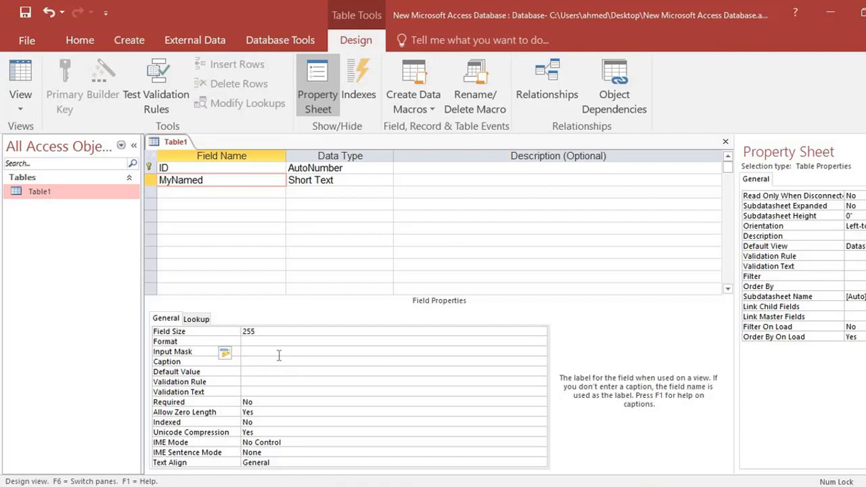
{"action": "type", "text": "M"}
{"action": "type", "text": "لاسم"}
{"action": "left_click", "coordinate": [264, 371]}
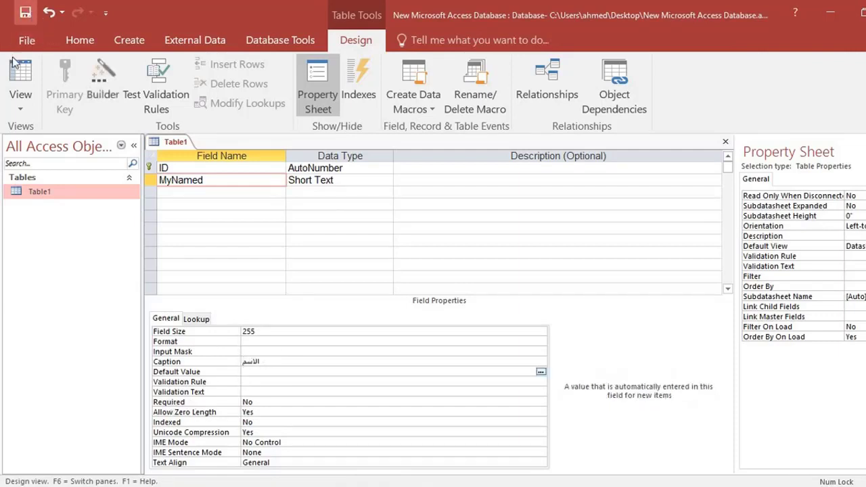
{"action": "left_click", "coordinate": [21, 84]}
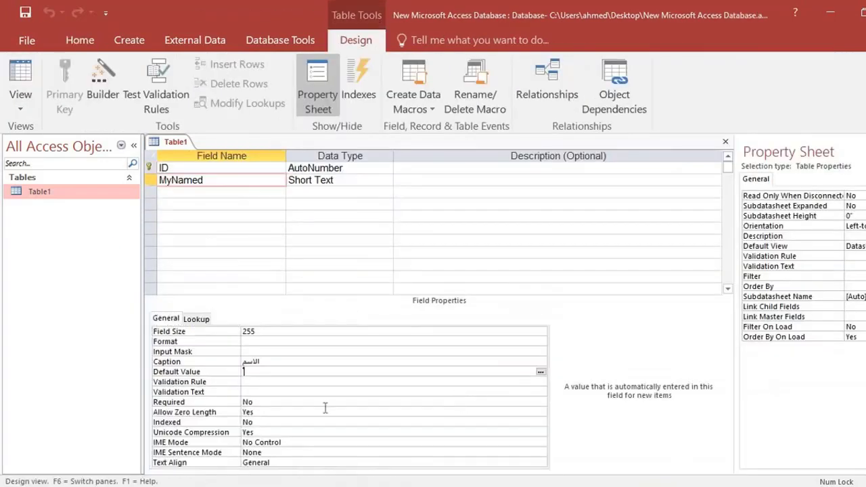
- Set the MyNamed field's default value to ادخل الاسم
{"action": "type", "text": "1"}
{"action": "type", "text": "ال"}
{"action": "type", "text": "س"}
{"action": "key", "text": "BackSpace"}
{"action": "key", "text": "BackSpace"}
{"action": "type", "text": "إسم"}
{"action": "left_click", "coordinate": [270, 382]}
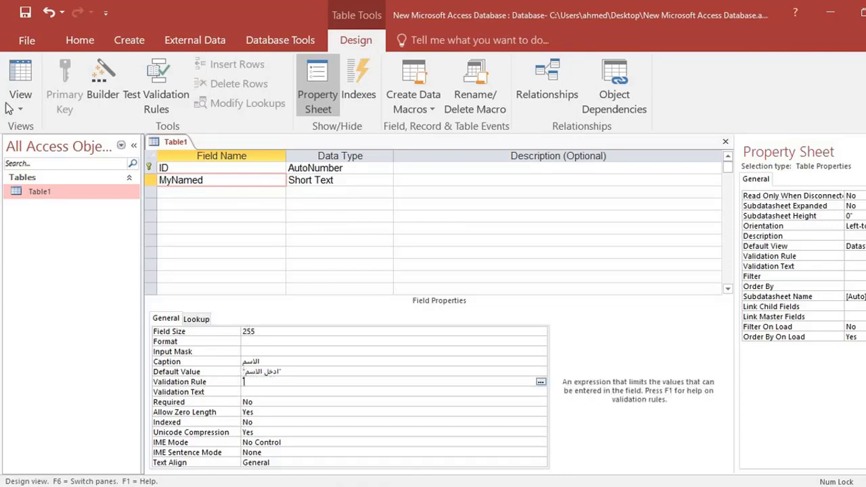
- In Datasheet view, add a new record by overwriting part of the default text in the الاسم column with filler text
{"action": "left_click", "coordinate": [21, 78]}
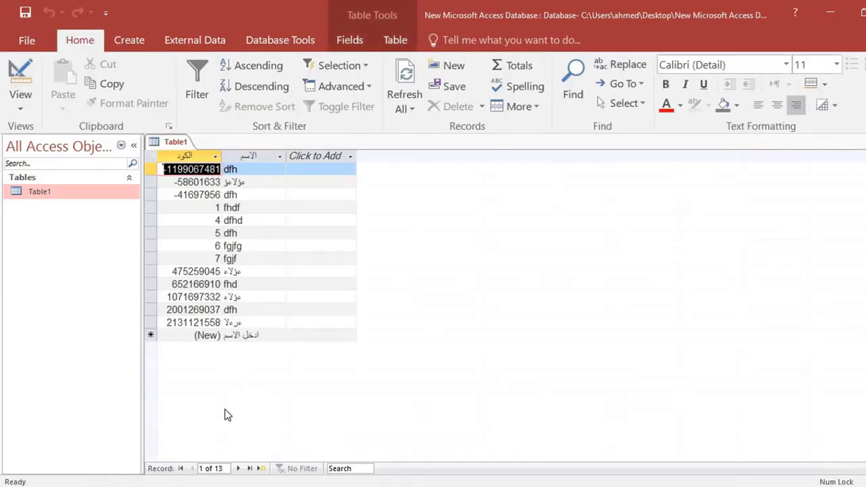
{"action": "left_click", "coordinate": [266, 335]}
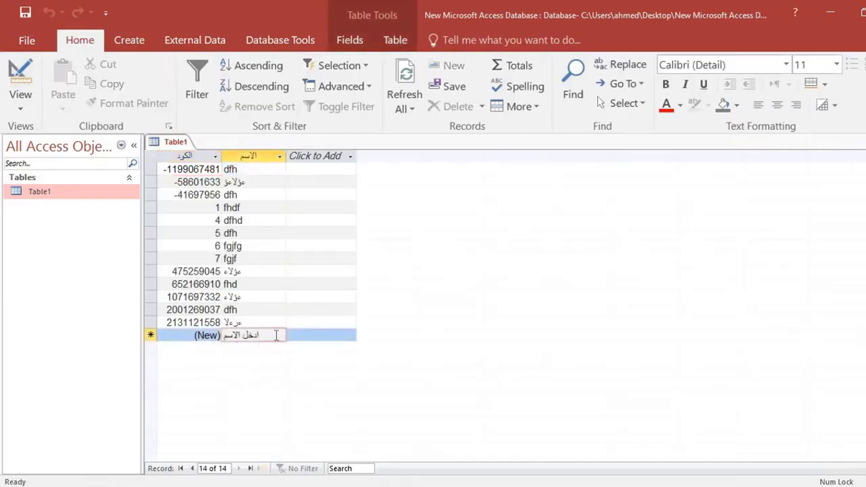
{"action": "left_click_drag", "start_coordinate": [261, 335], "coordinate": [242, 335]}
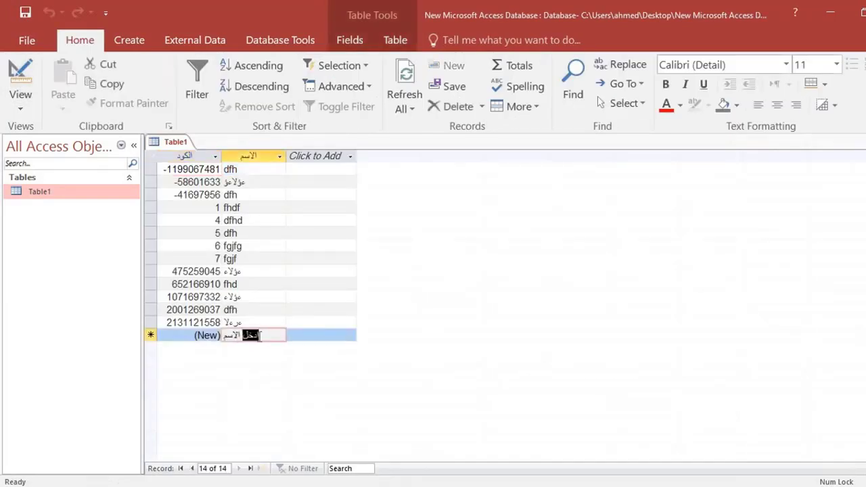
{"action": "type", "text": "يبس البيالسم"}
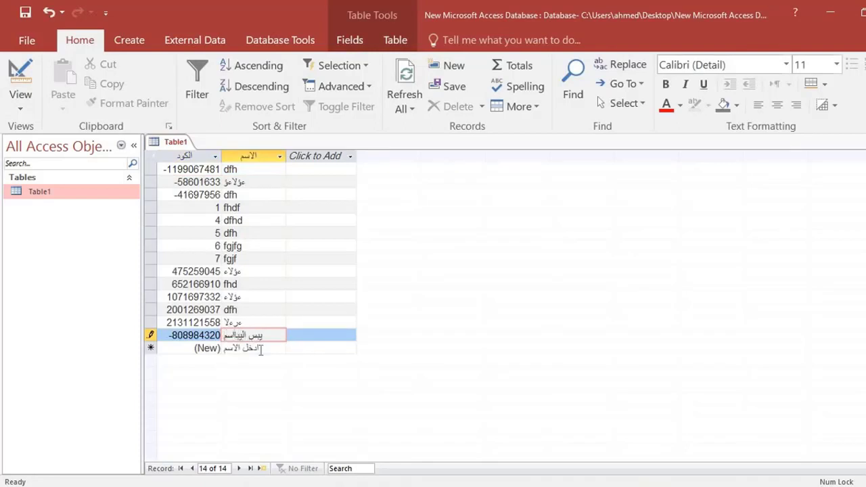
{"action": "left_click", "coordinate": [261, 348]}
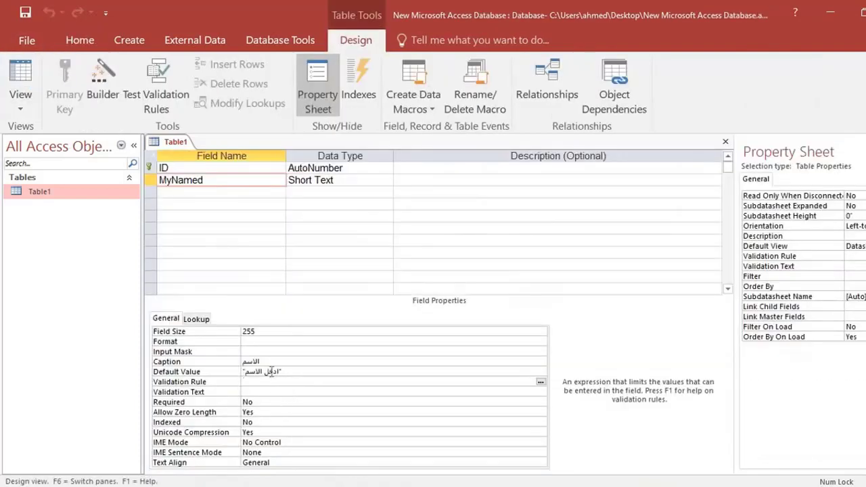
- In Design view, replace the MyNamed field's default value with a sample first name
{"action": "double_click", "coordinate": [272, 371]}
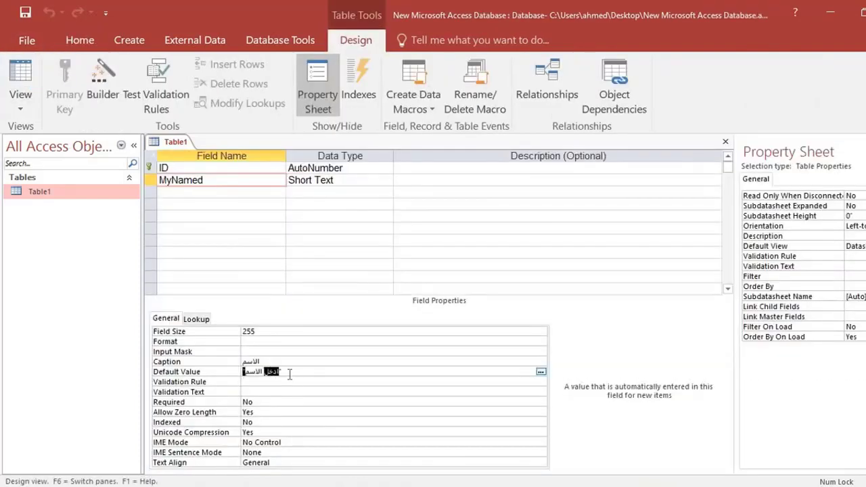
{"action": "left_click", "coordinate": [232, 370]}
{"action": "type", "text": "حسن"}
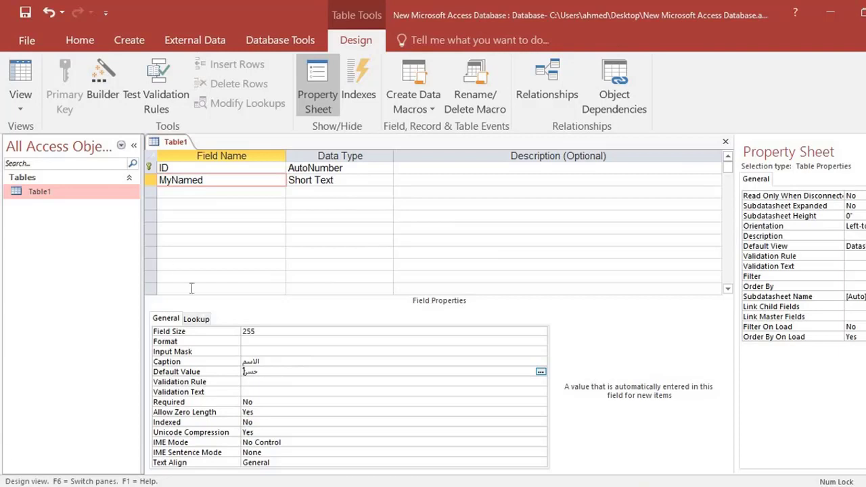
{"action": "left_click", "coordinate": [272, 382]}
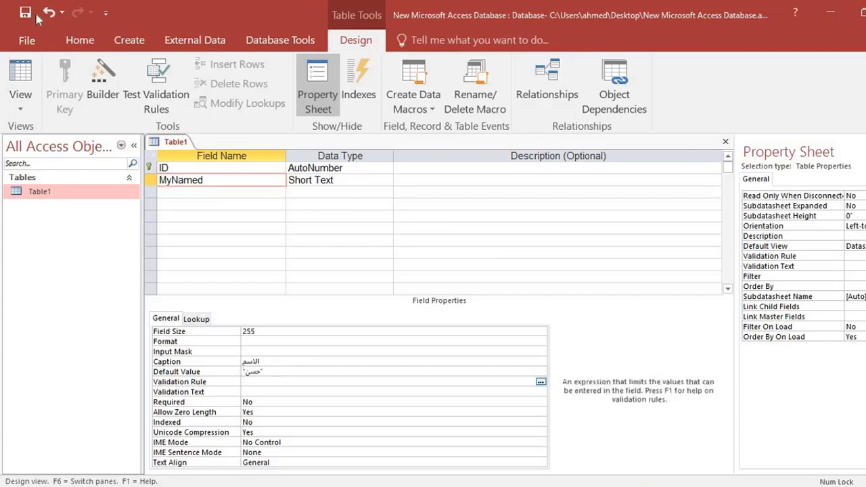
- In Datasheet view, add a new record by replacing the default name in the الاسم column with با
{"action": "left_click", "coordinate": [21, 78]}
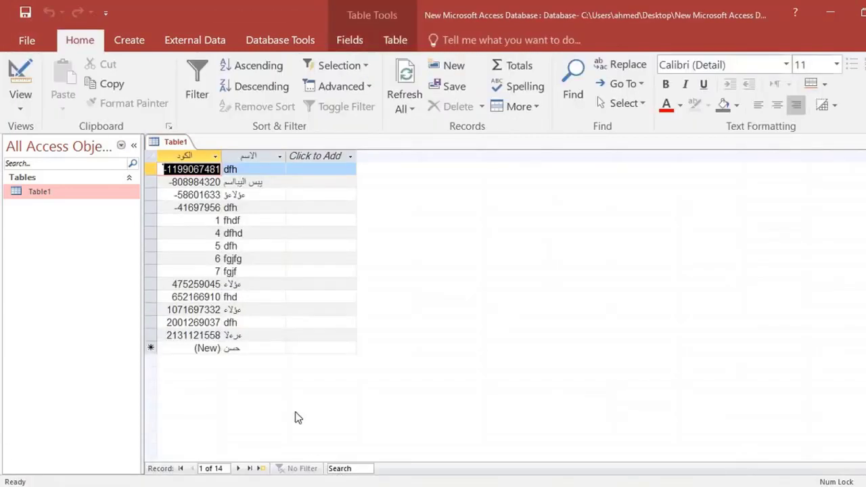
{"action": "left_click", "coordinate": [251, 347]}
{"action": "double_click", "coordinate": [232, 348]}
{"action": "type", "text": "با"}
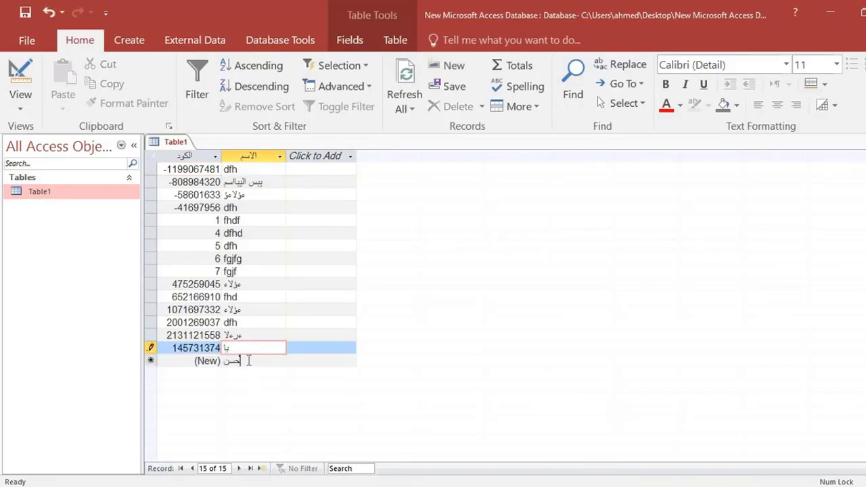
- In Design view, examine the Functions elements offered by the Expression Builder for the MyNamed field's validation rule
{"action": "left_click", "coordinate": [247, 360]}
{"action": "left_click", "coordinate": [22, 74]}
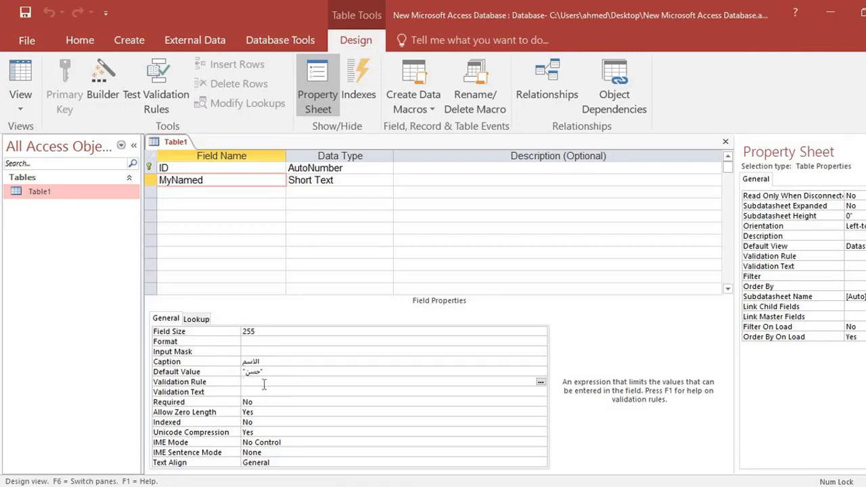
{"action": "left_click", "coordinate": [539, 382]}
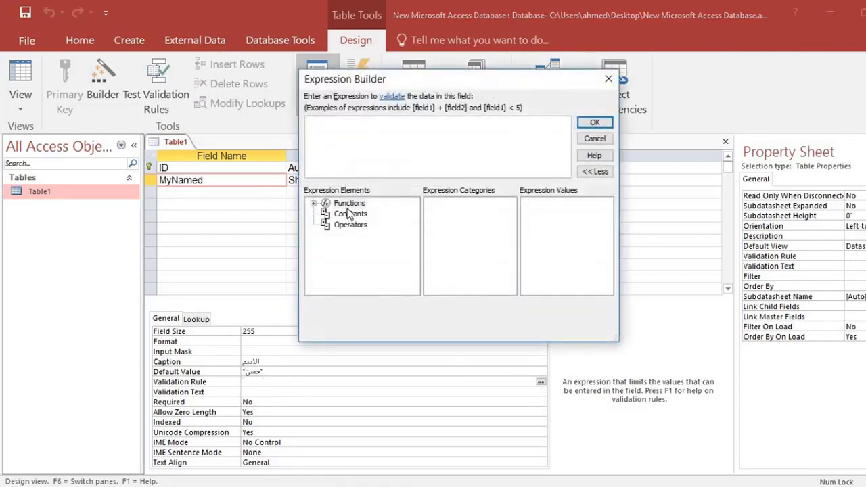
{"action": "left_click", "coordinate": [314, 205]}
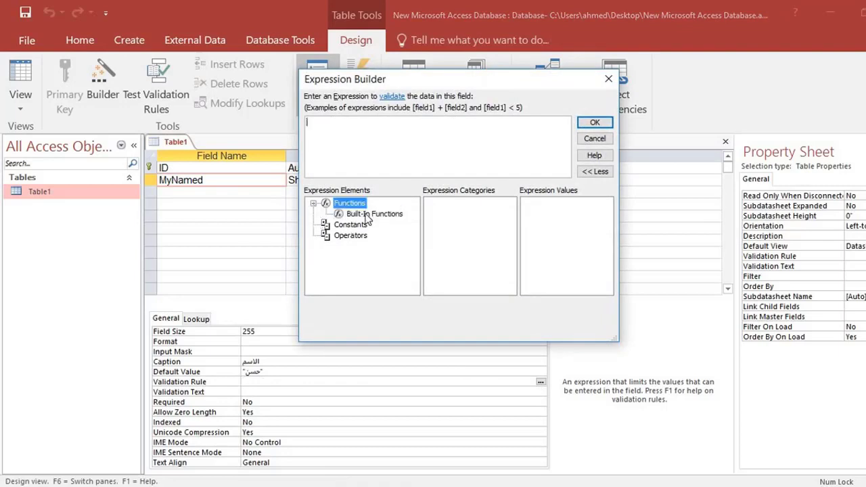
{"action": "left_click", "coordinate": [595, 138]}
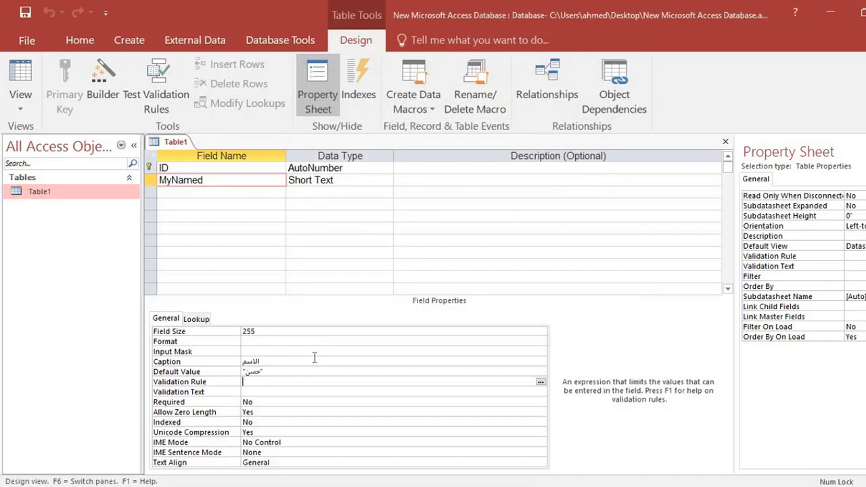
- Set MyNamed's validation rule to Not followed by a quoted sample first name, and save the table with existing data tested against it
{"action": "type", "text": "N"}
{"action": "type", "text": "رس"}
{"action": "left_click", "coordinate": [27, 73]}
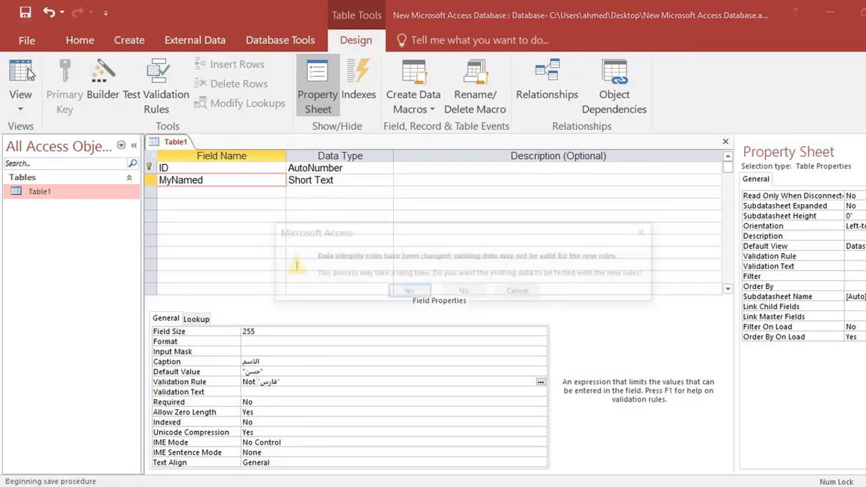
{"action": "left_click", "coordinate": [408, 292]}
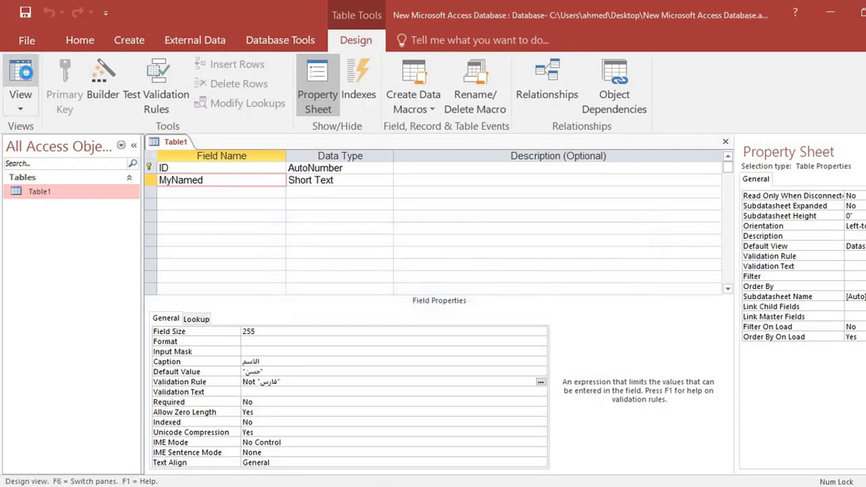
- In Datasheet view, add a new record by inserting filler text before the default name in the الاسم column
{"action": "left_click", "coordinate": [234, 361]}
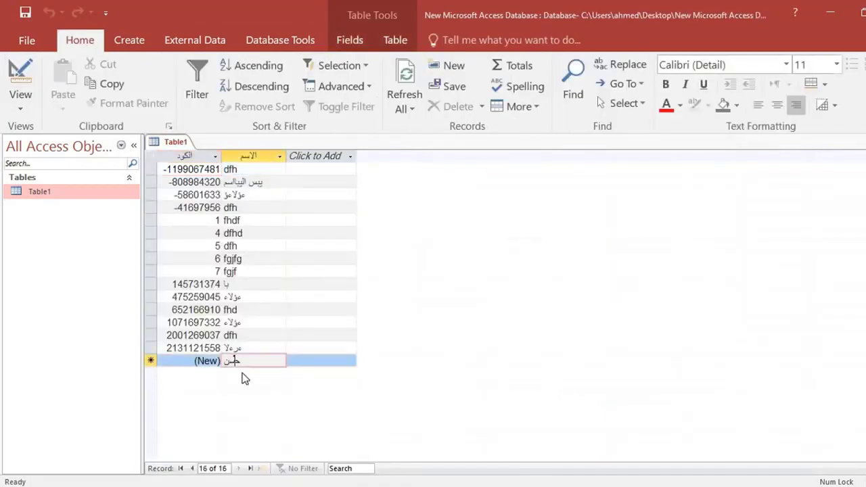
{"action": "type", "text": "لبي"}
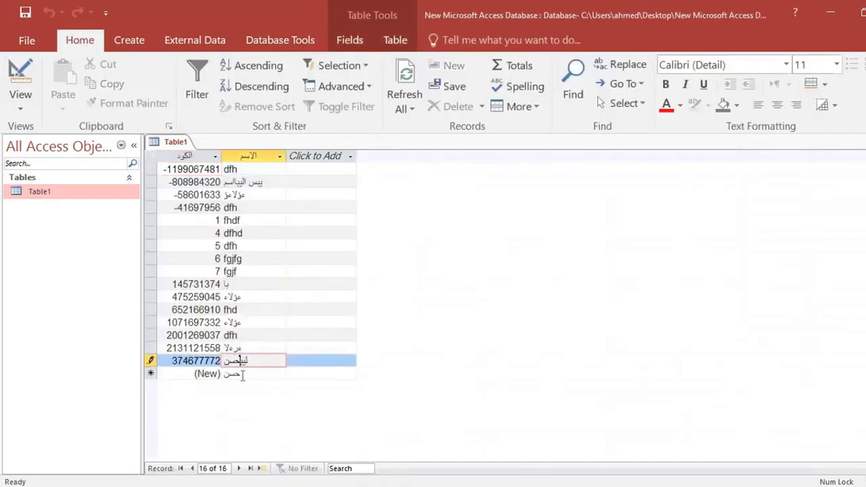
{"action": "key", "text": "Return"}
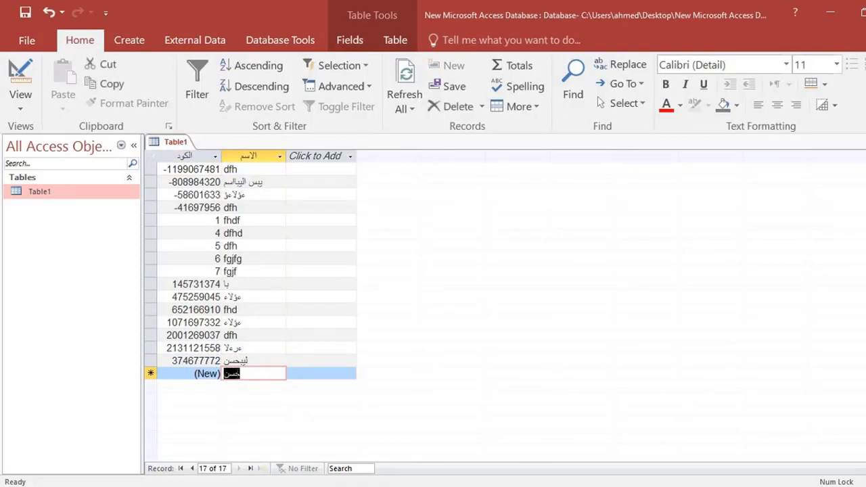
- Try to add another record using the first name excluded by the validation rule in the الاسم column
{"action": "type", "text": "ة"}
{"action": "type", "text": "ا"}
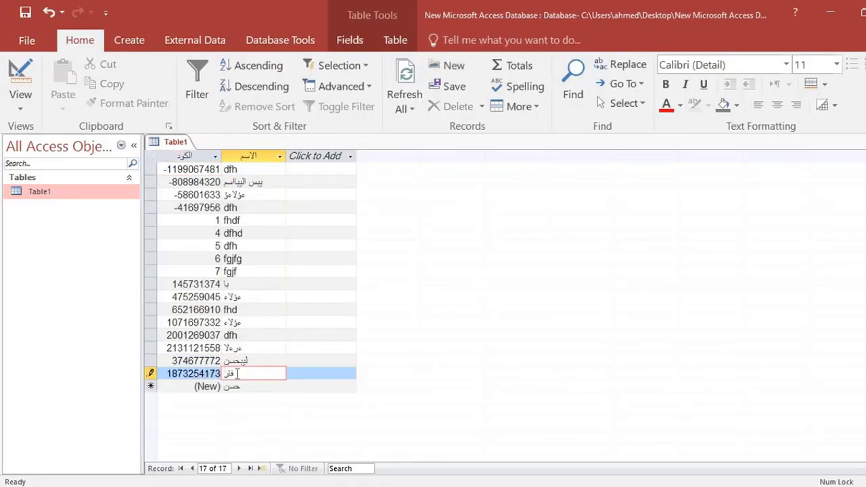
{"action": "type", "text": "رس"}
{"action": "left_click", "coordinate": [257, 388]}
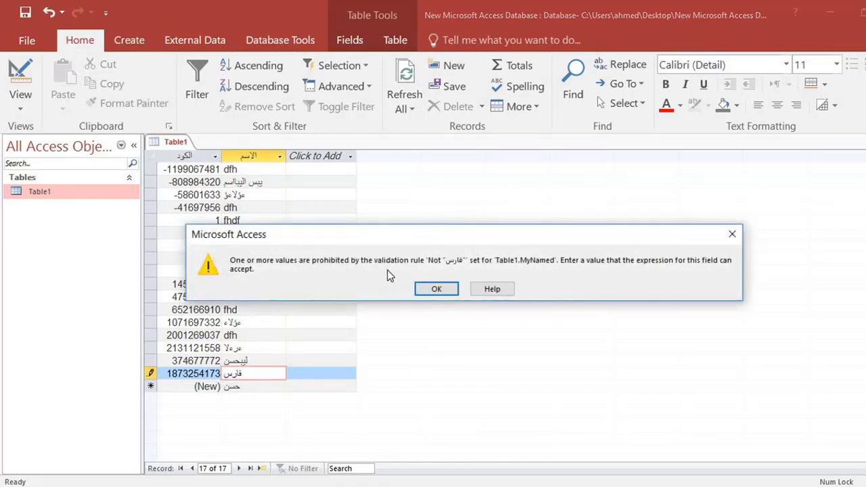
{"action": "left_click", "coordinate": [434, 289]}
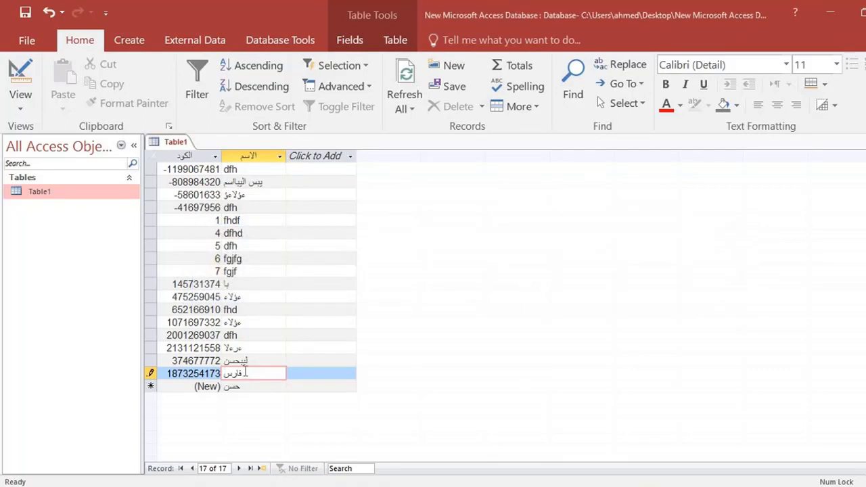
- Replace the rejected name in the الاسم column with the filler text لسيبل and save the record
{"action": "double_click", "coordinate": [245, 371]}
{"action": "type", "text": "أسيل"}
{"action": "left_click", "coordinate": [282, 360]}
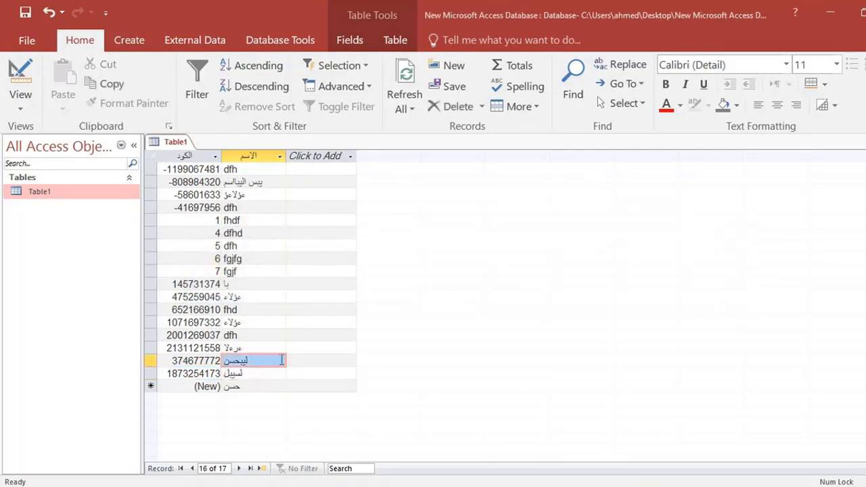
- In Design view, set MyNamed's validation text to لا تكتب كلمة followed by the excluded first name, and save the table
{"action": "left_click", "coordinate": [28, 80]}
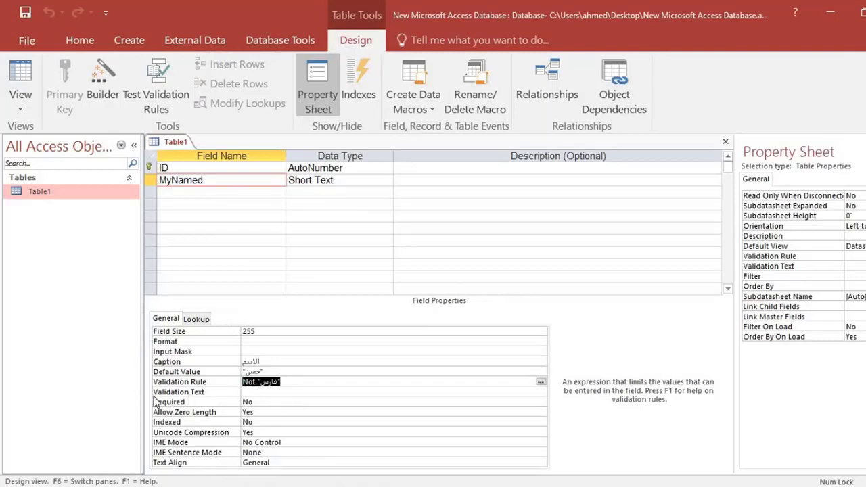
{"action": "left_click", "coordinate": [269, 392]}
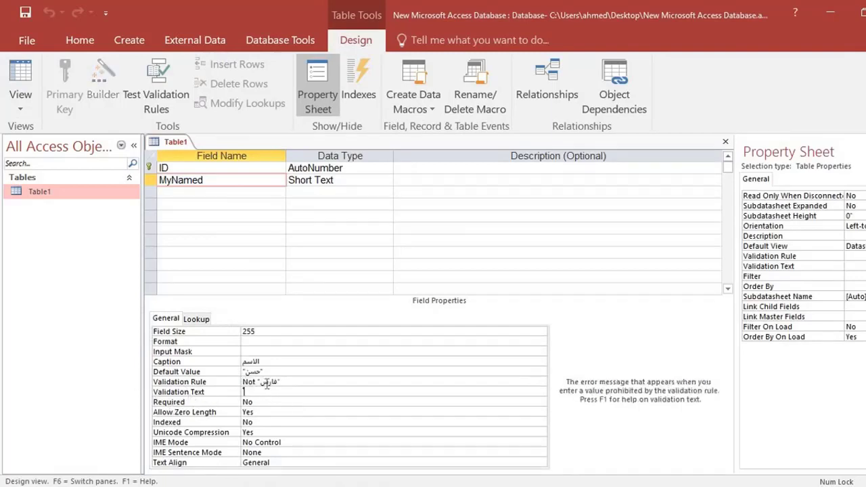
{"action": "type", "text": "لا تكتب كلمة"}
{"action": "type", "text": "فارس"}
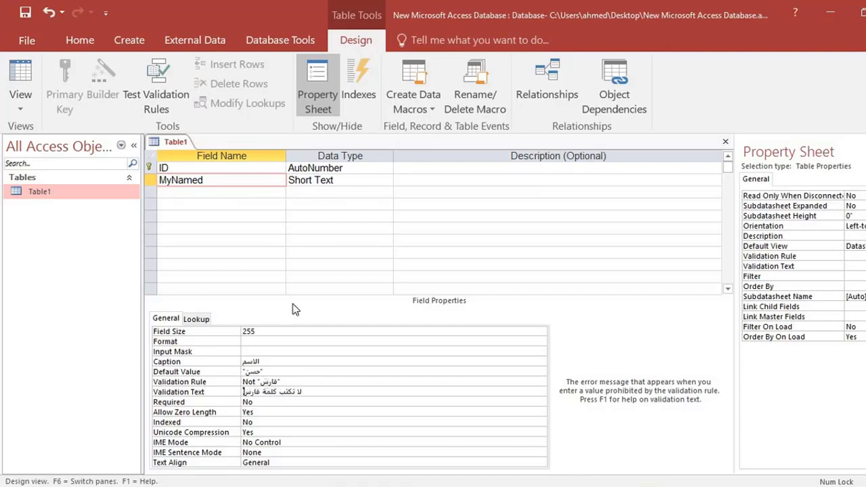
{"action": "left_click", "coordinate": [280, 403]}
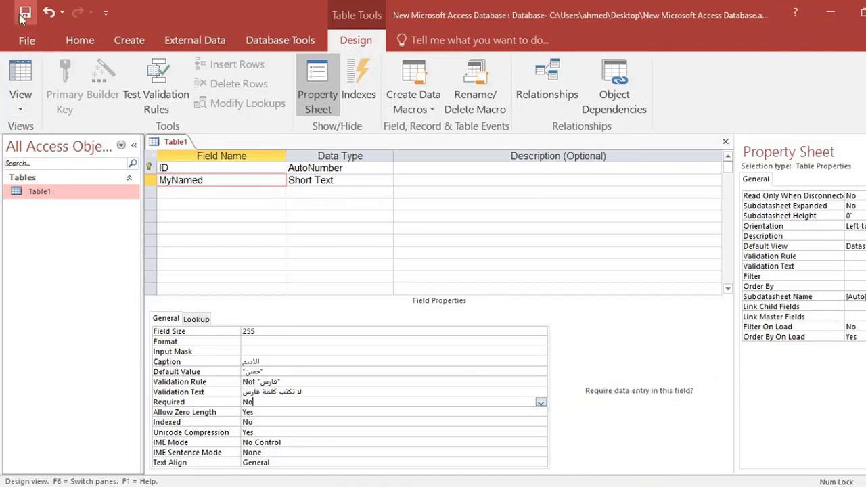
- In Datasheet view, try to add a new record with the excluded first name in the الاسم column
{"action": "left_click", "coordinate": [18, 75]}
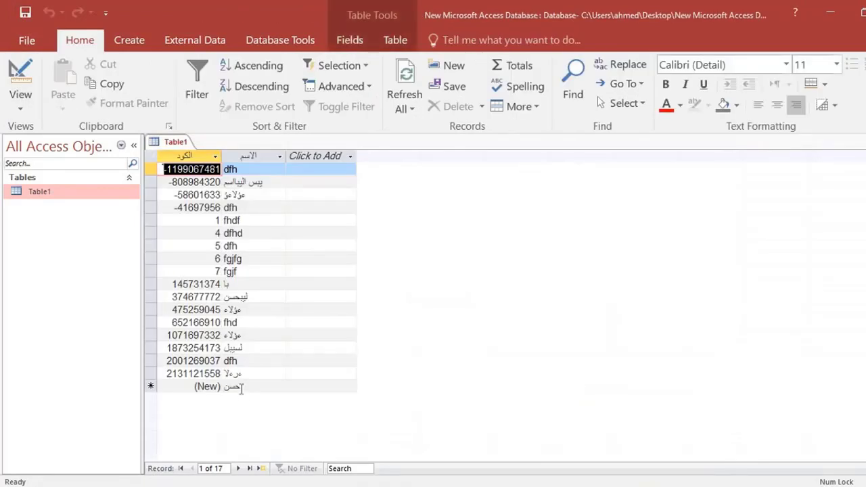
{"action": "left_click", "coordinate": [238, 387]}
{"action": "type", "text": "أ"}
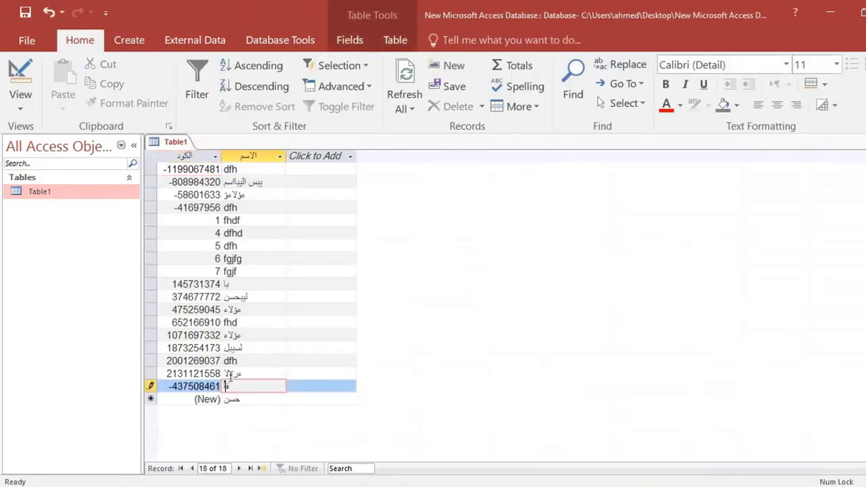
{"action": "type", "text": "ارس"}
{"action": "left_click", "coordinate": [245, 402]}
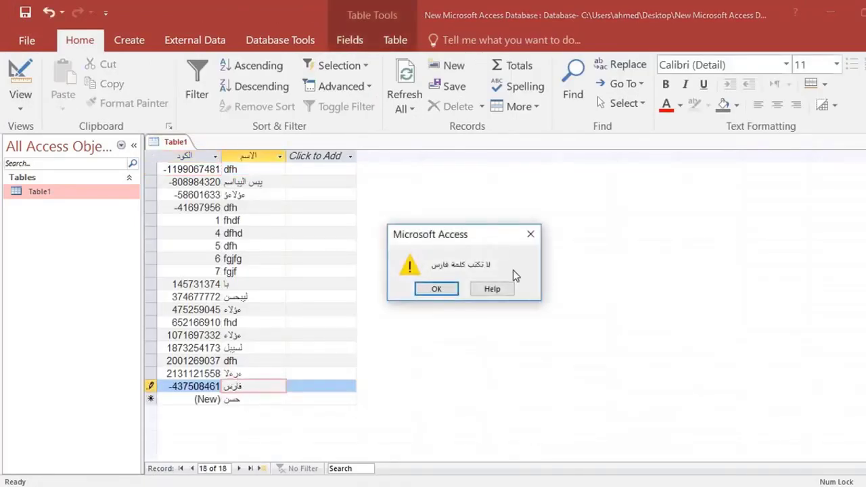
{"action": "left_click", "coordinate": [435, 290]}
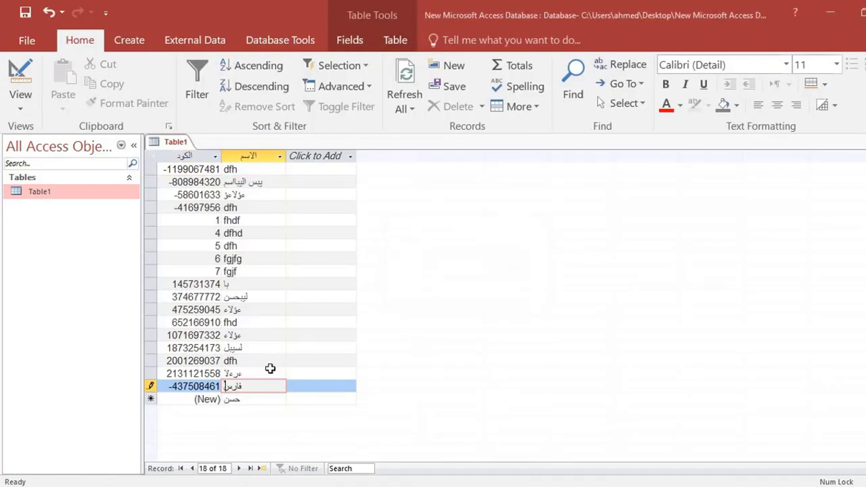
- Retry leaving the new record with the excluded name, and append the filler text يبلي to that name to save it
{"action": "left_click", "coordinate": [245, 377]}
{"action": "left_click", "coordinate": [437, 291]}
{"action": "left_click", "coordinate": [236, 397]}
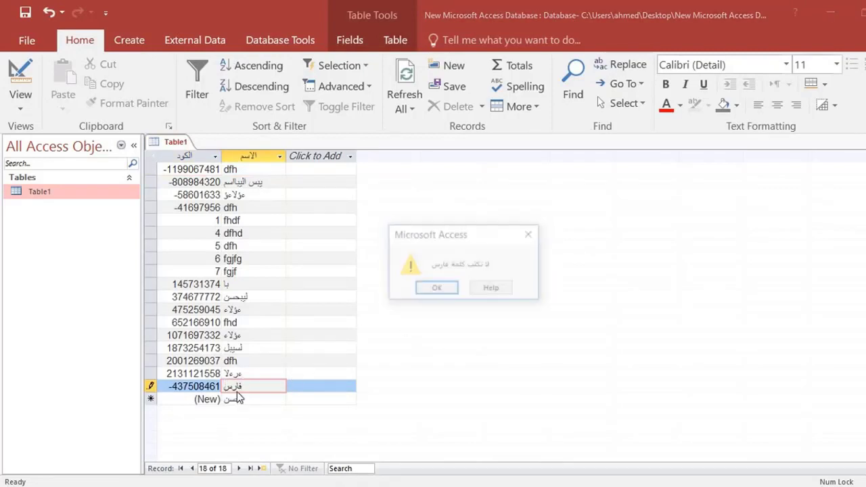
{"action": "left_click", "coordinate": [435, 291]}
{"action": "type", "text": "يببلي"}
{"action": "left_click", "coordinate": [261, 370]}
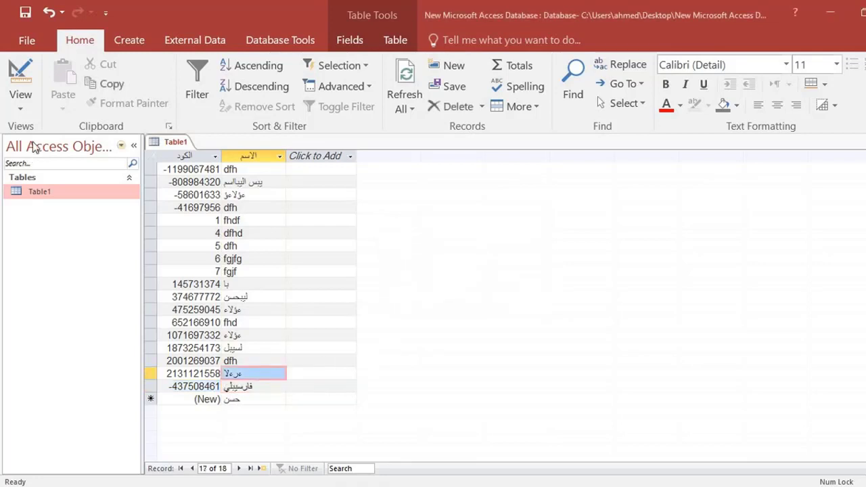
- In Design view, set MyNamed's Required property to Yes, save with existing data tested, and return to Datasheet view
{"action": "left_click", "coordinate": [32, 81]}
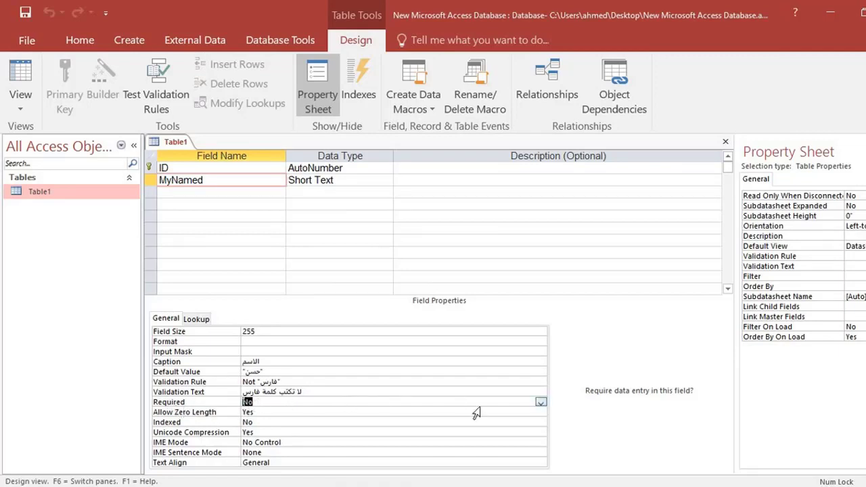
{"action": "left_click", "coordinate": [540, 402]}
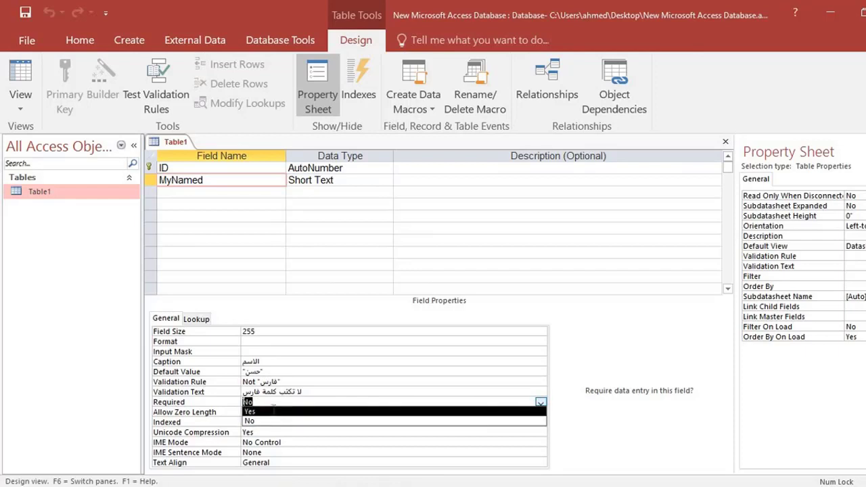
{"action": "left_click", "coordinate": [473, 412]}
{"action": "left_click", "coordinate": [25, 12]}
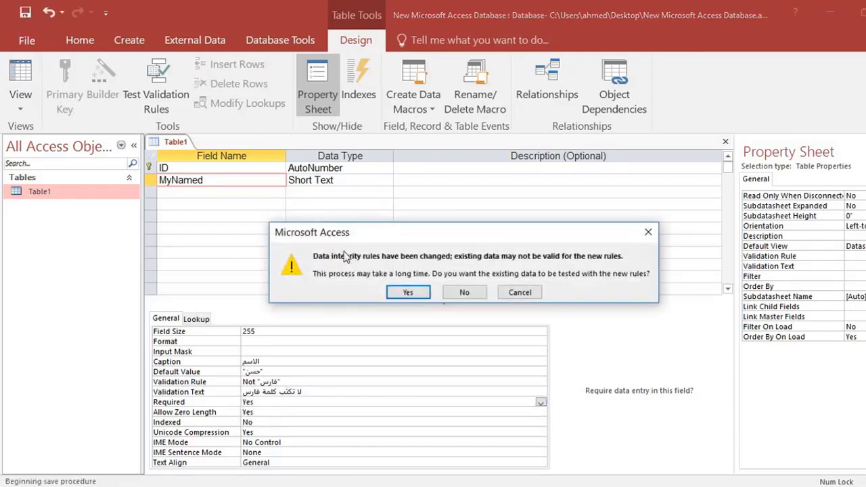
{"action": "left_click", "coordinate": [406, 293]}
{"action": "left_click", "coordinate": [30, 76]}
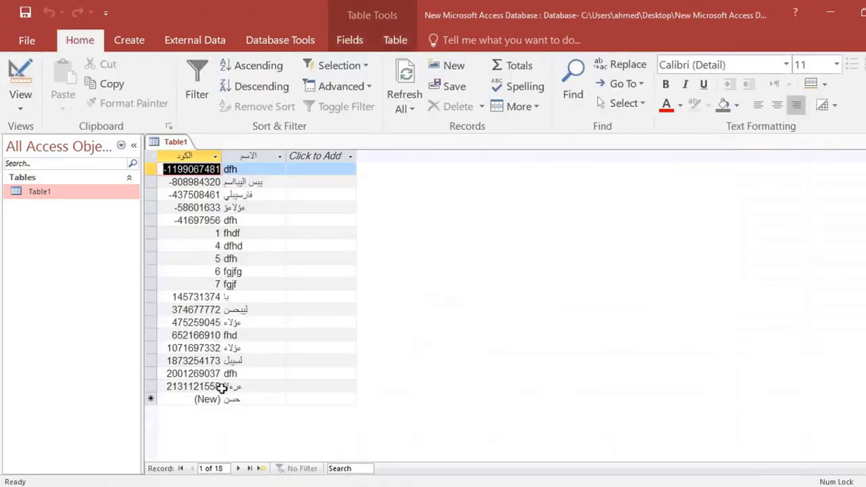